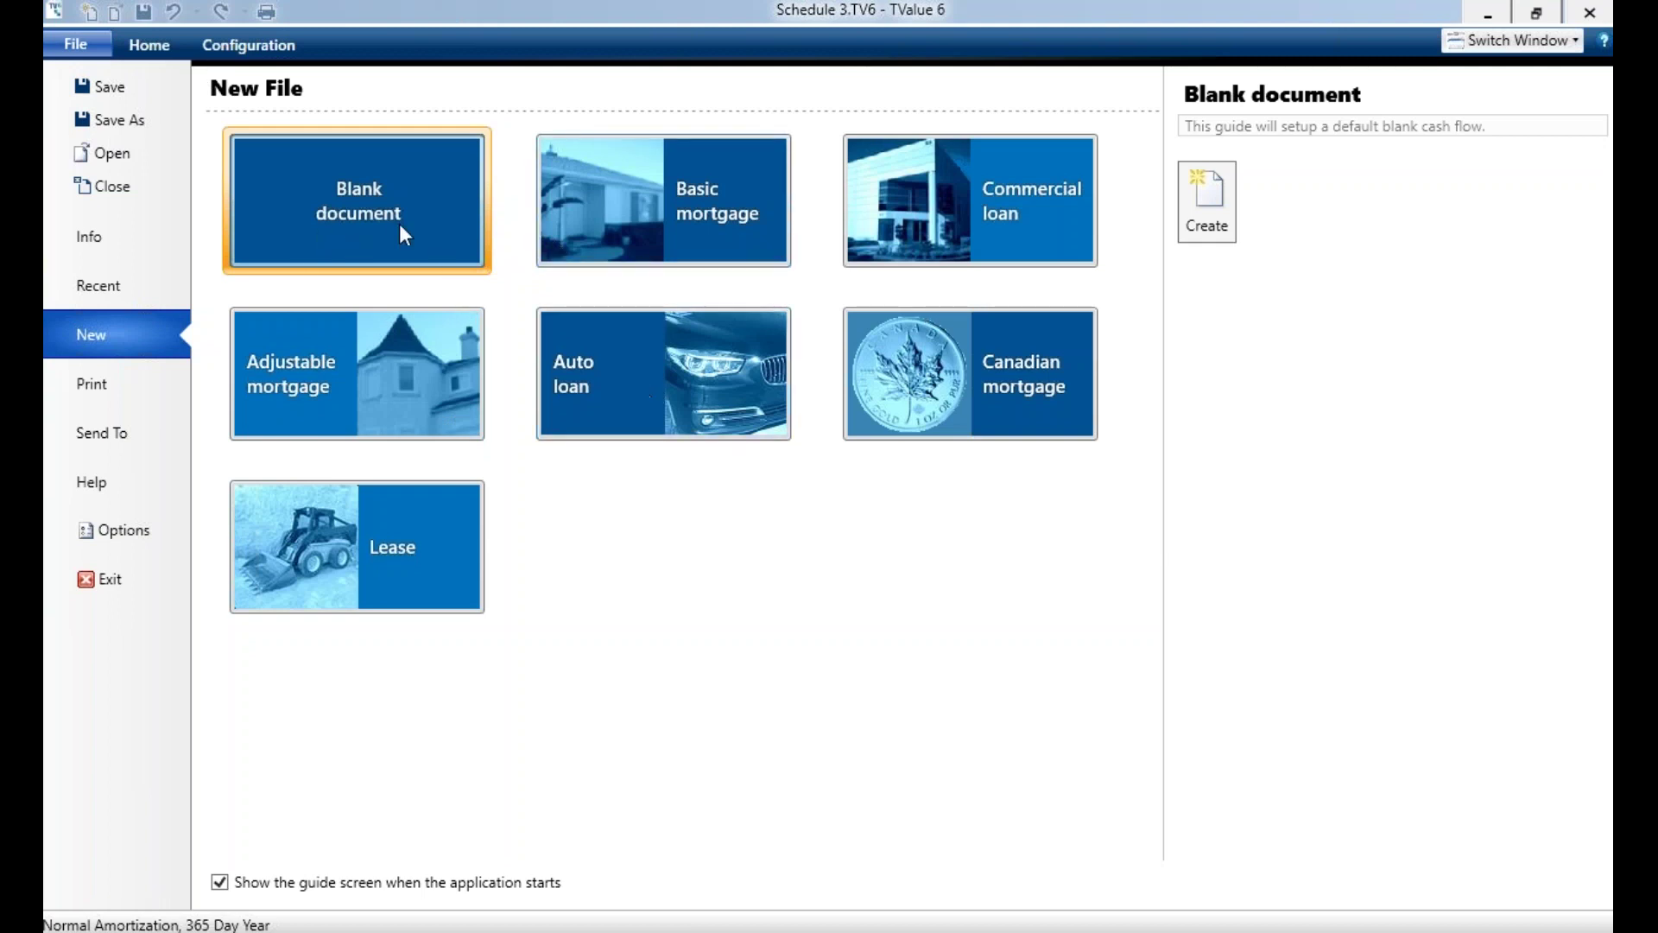
# - Create a blank document, Schedule 4.TV6, with a single 0.00 Loan line
pyautogui.click(458, 527)
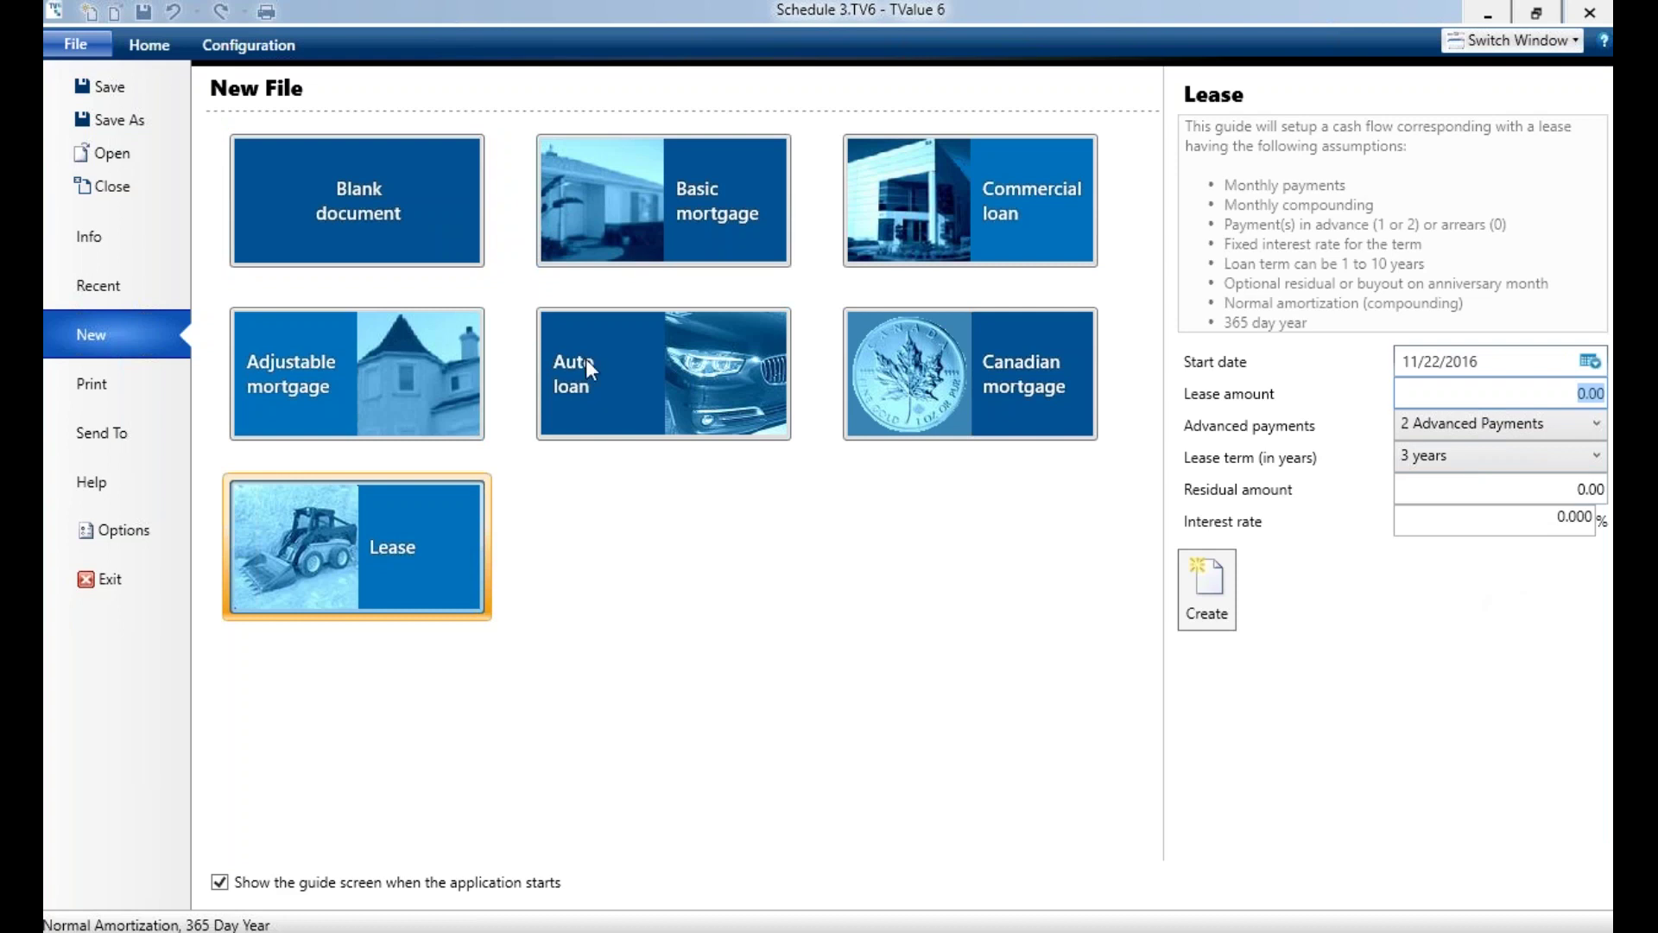
pyautogui.click(285, 195)
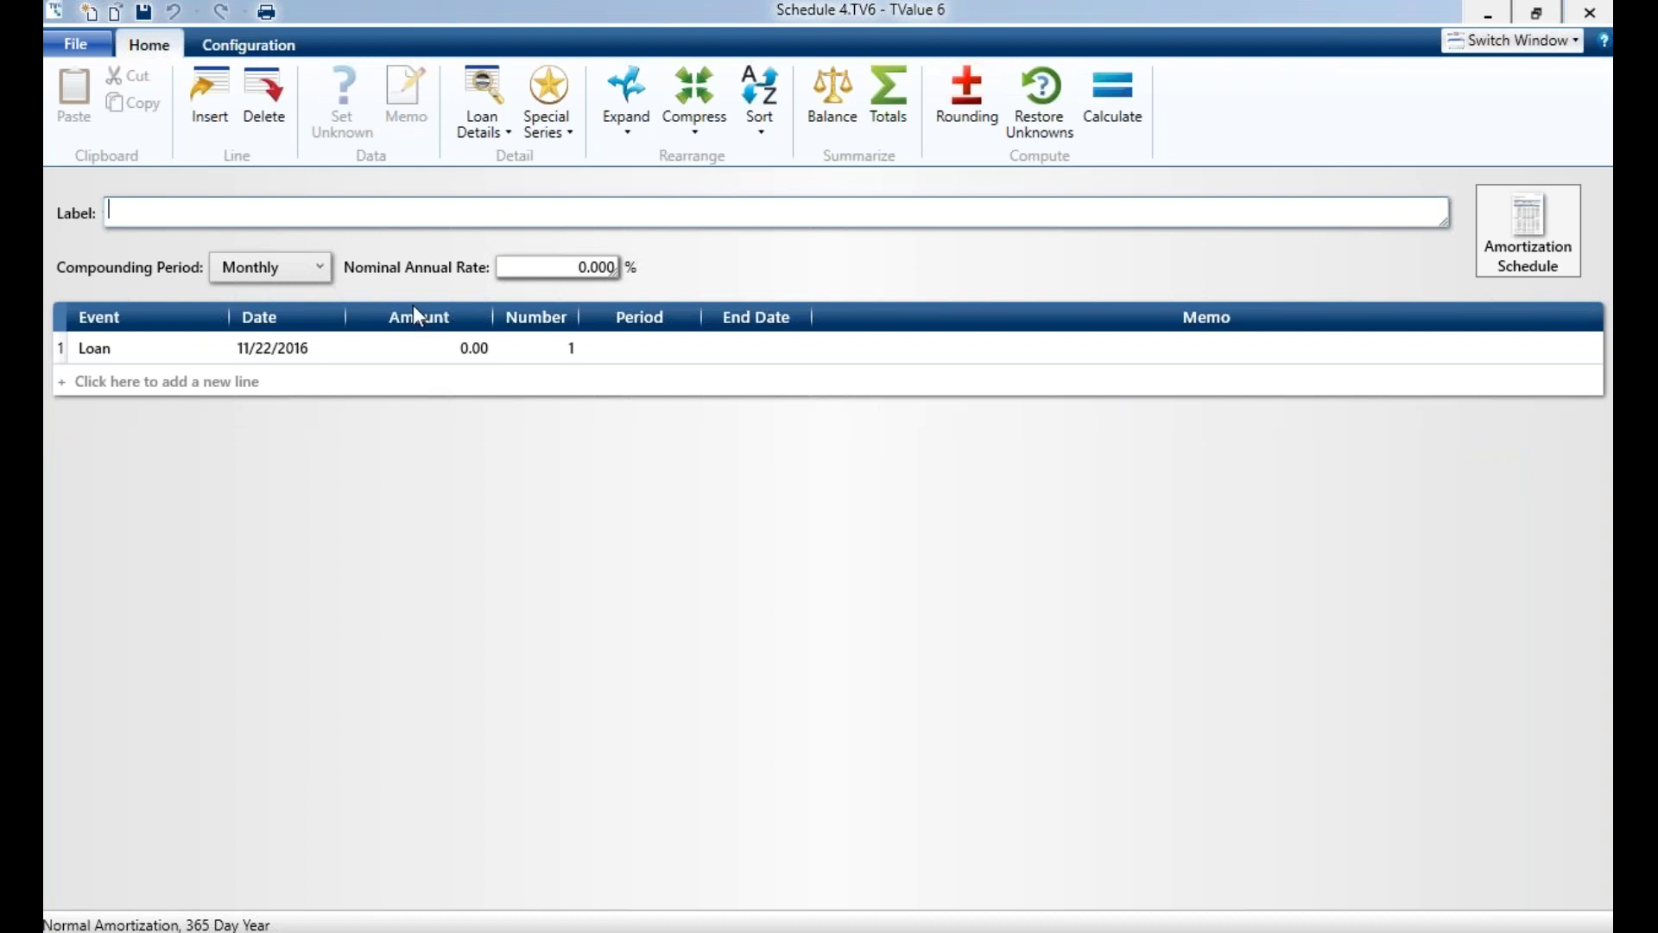
# - Confirm Normal compute method, Normal date counting and a 365-day year on the Configuration tab
pyautogui.click(275, 50)
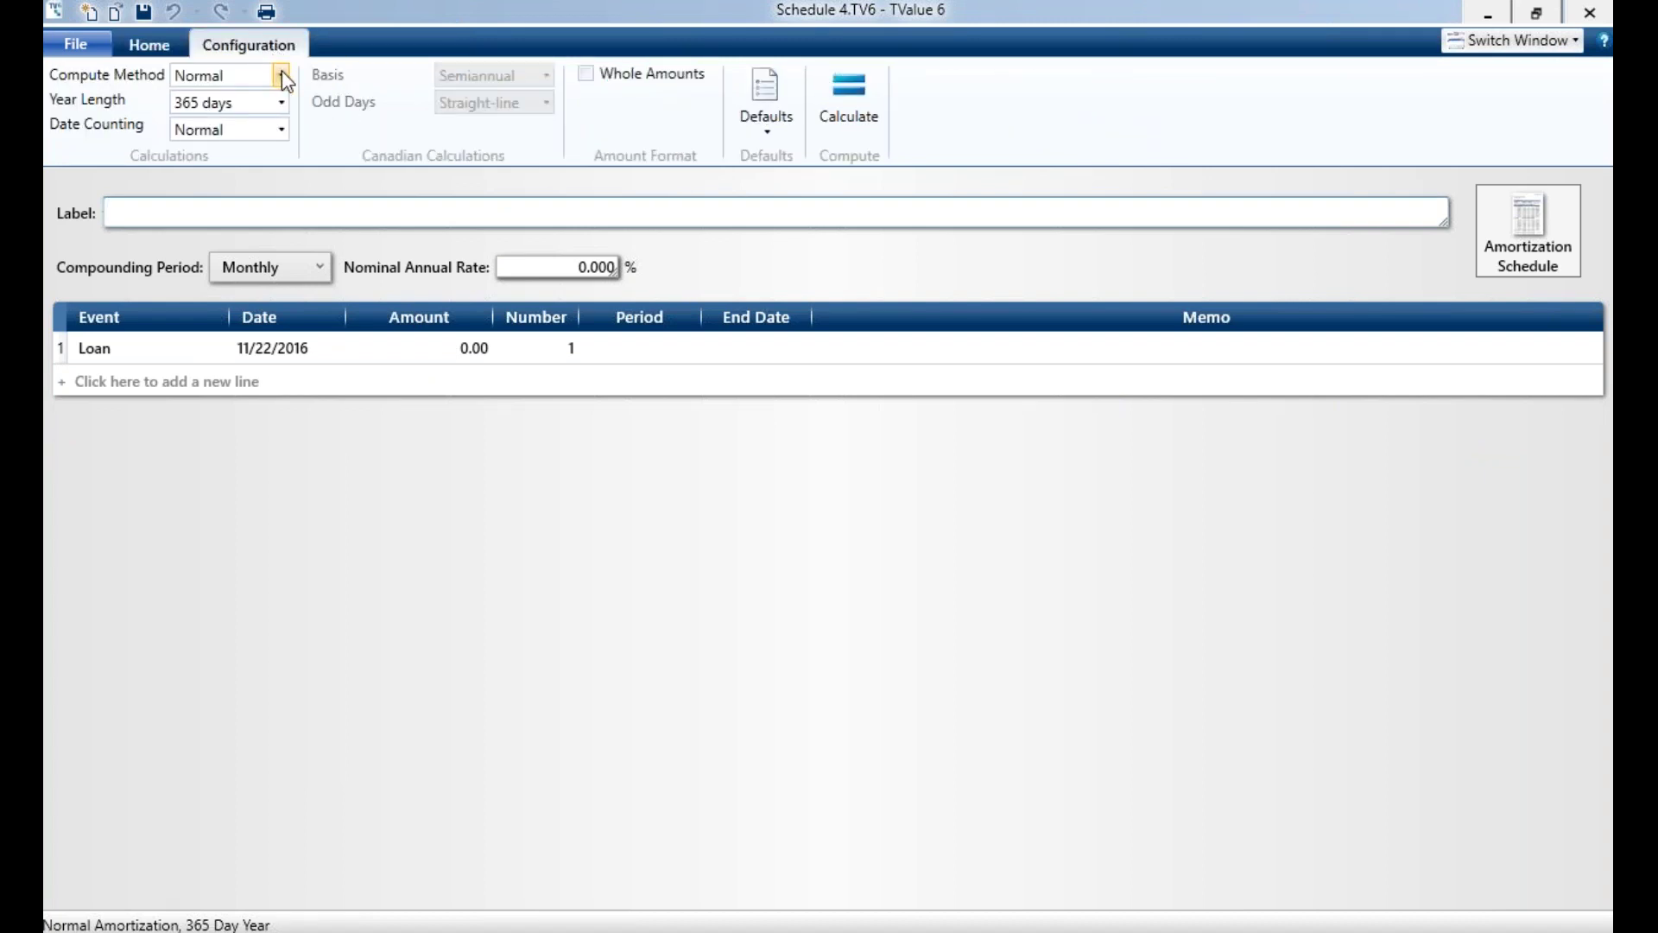
pyautogui.click(281, 76)
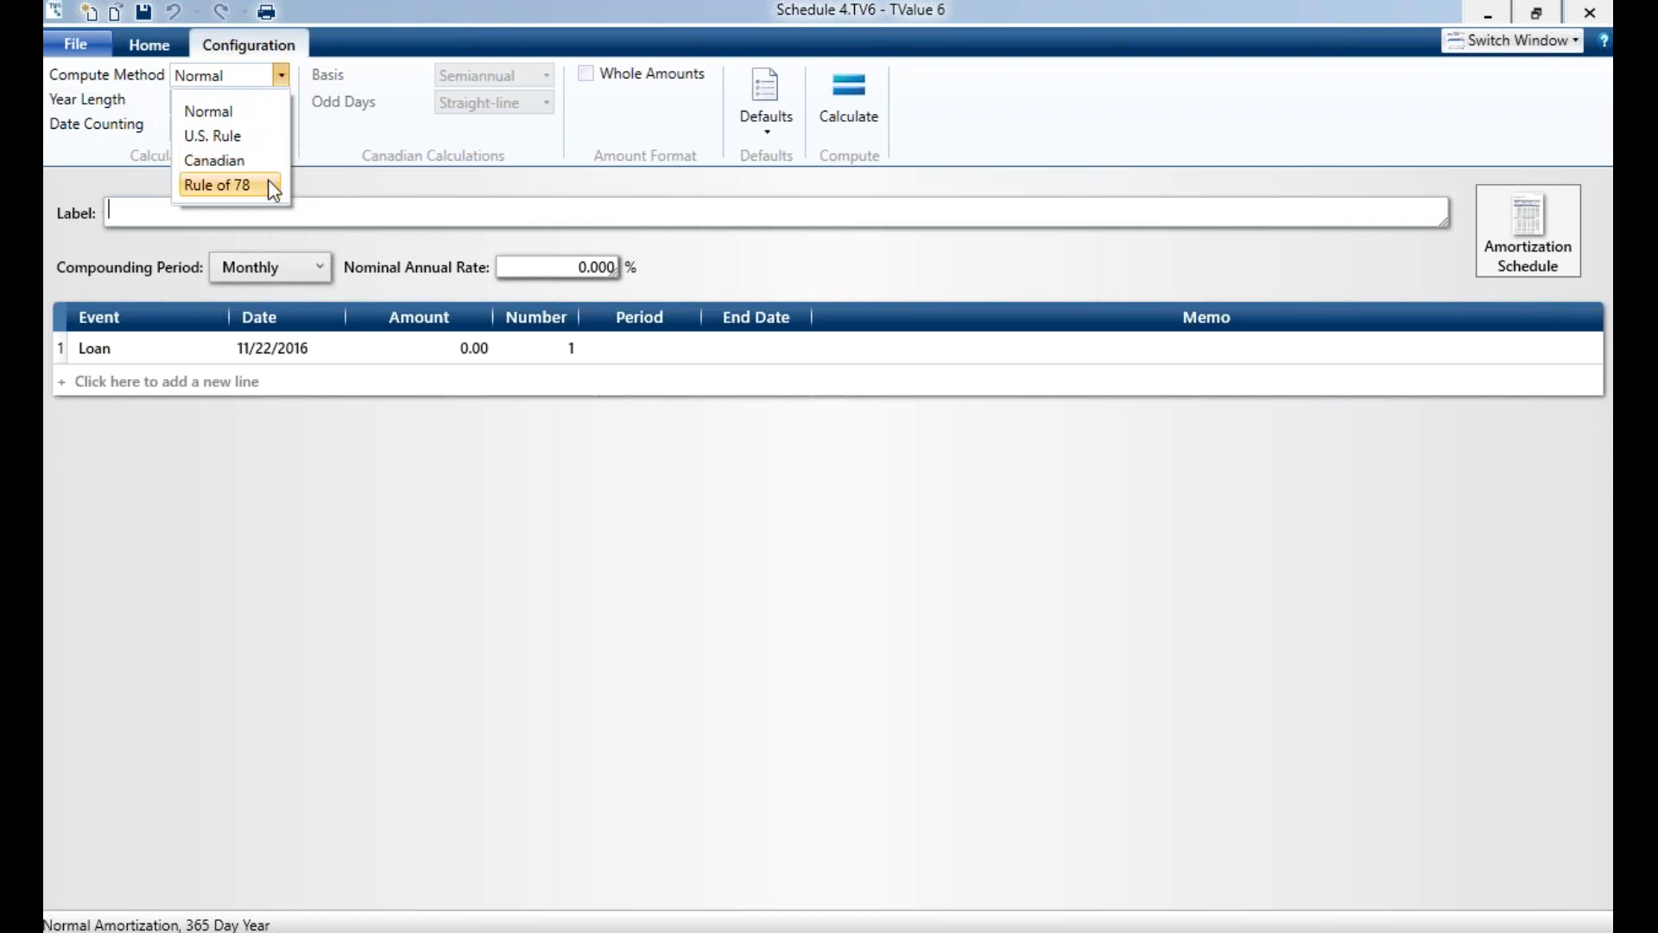
pyautogui.click(325, 185)
pyautogui.click(282, 130)
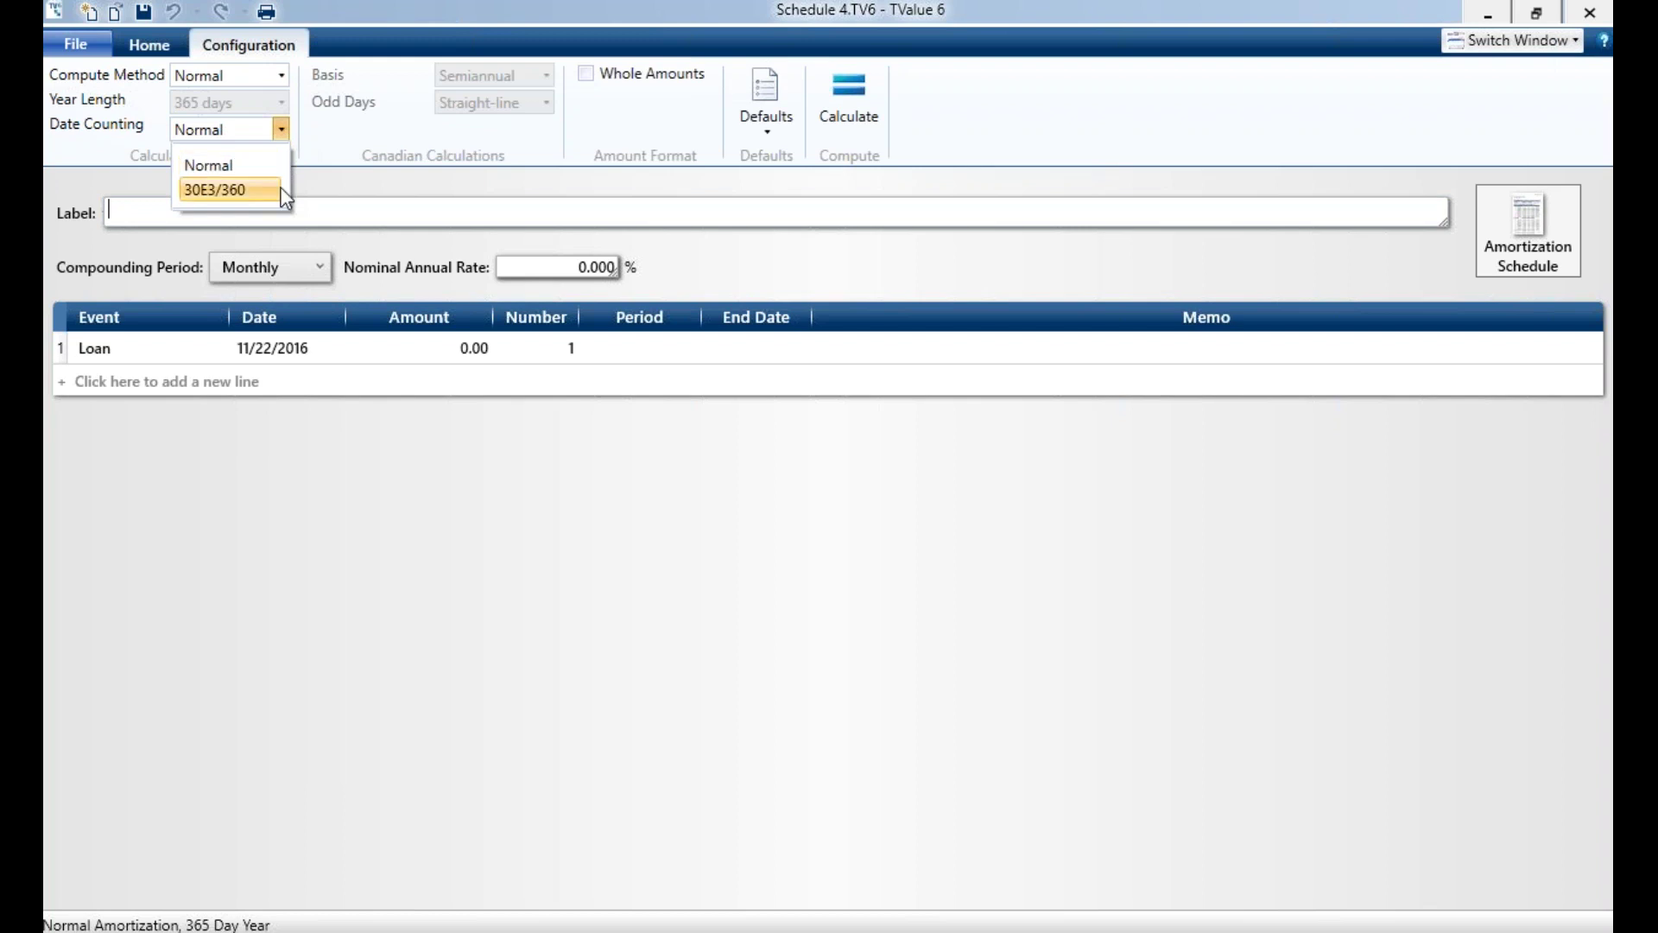
pyautogui.click(318, 187)
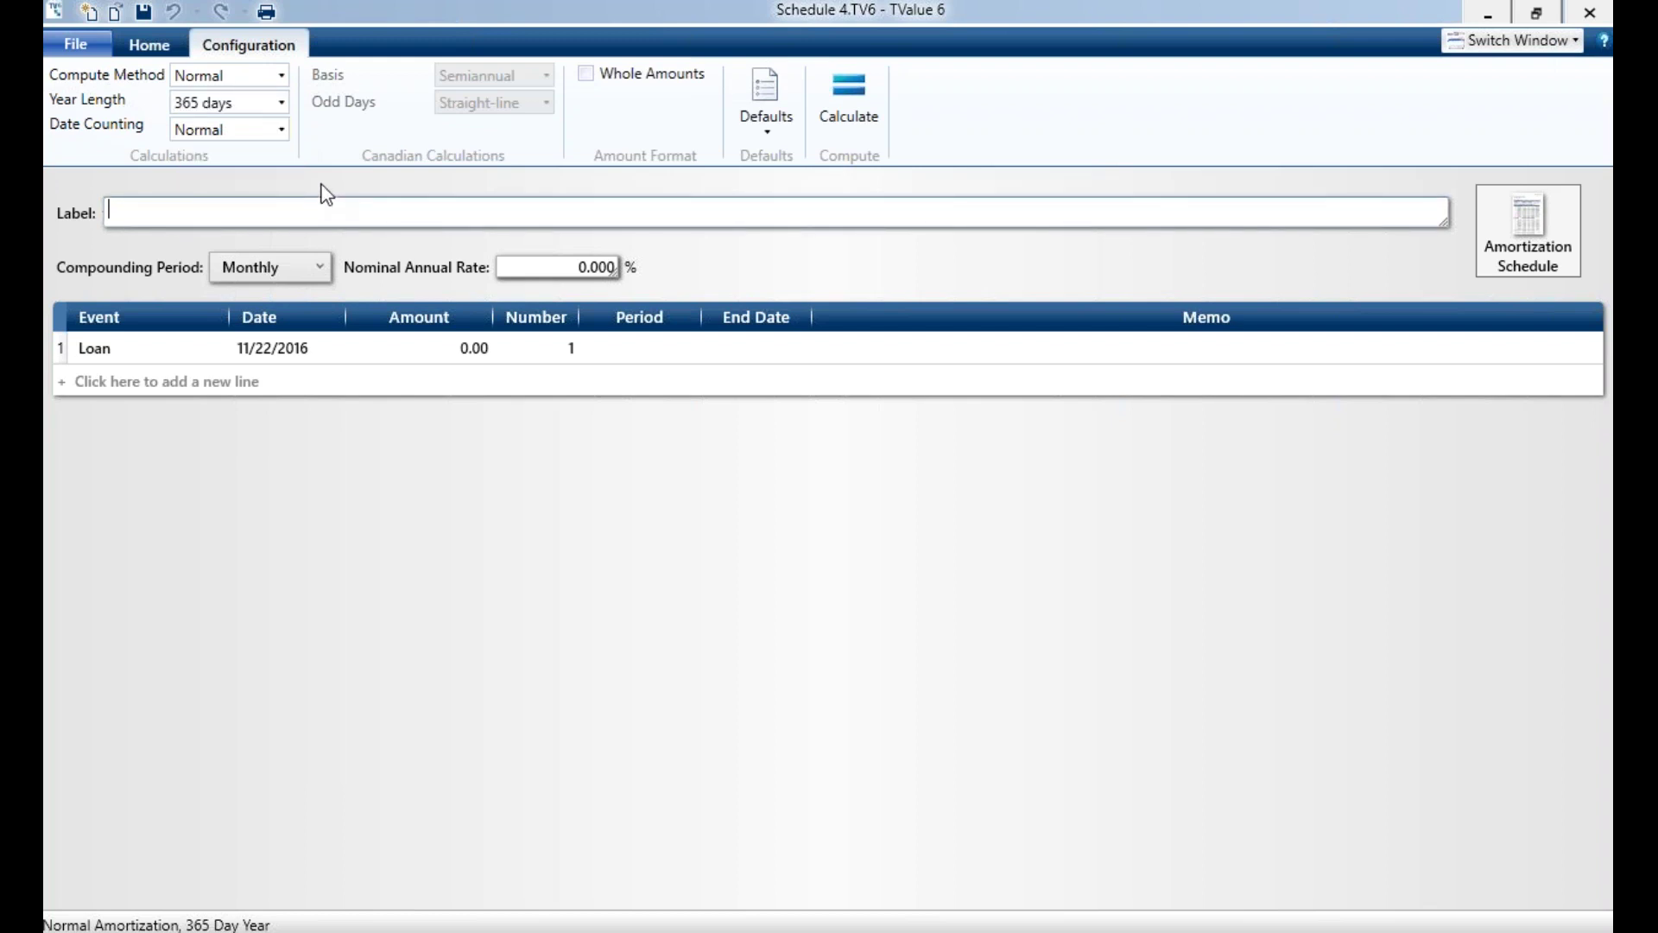
pyautogui.click(283, 102)
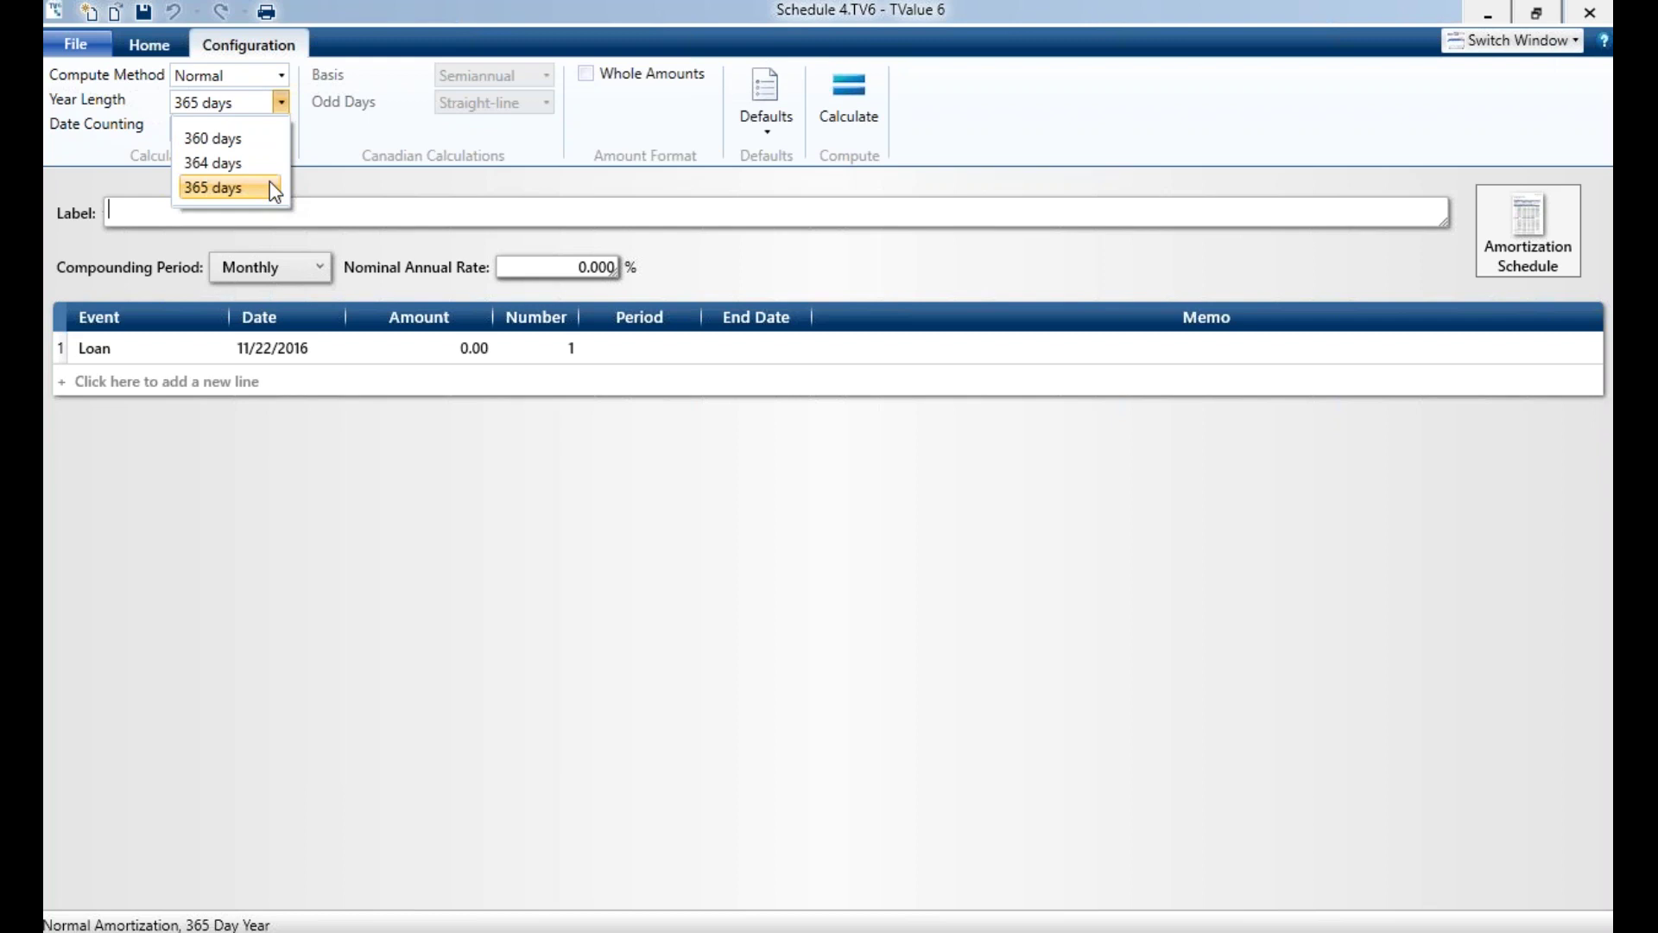
pyautogui.click(333, 193)
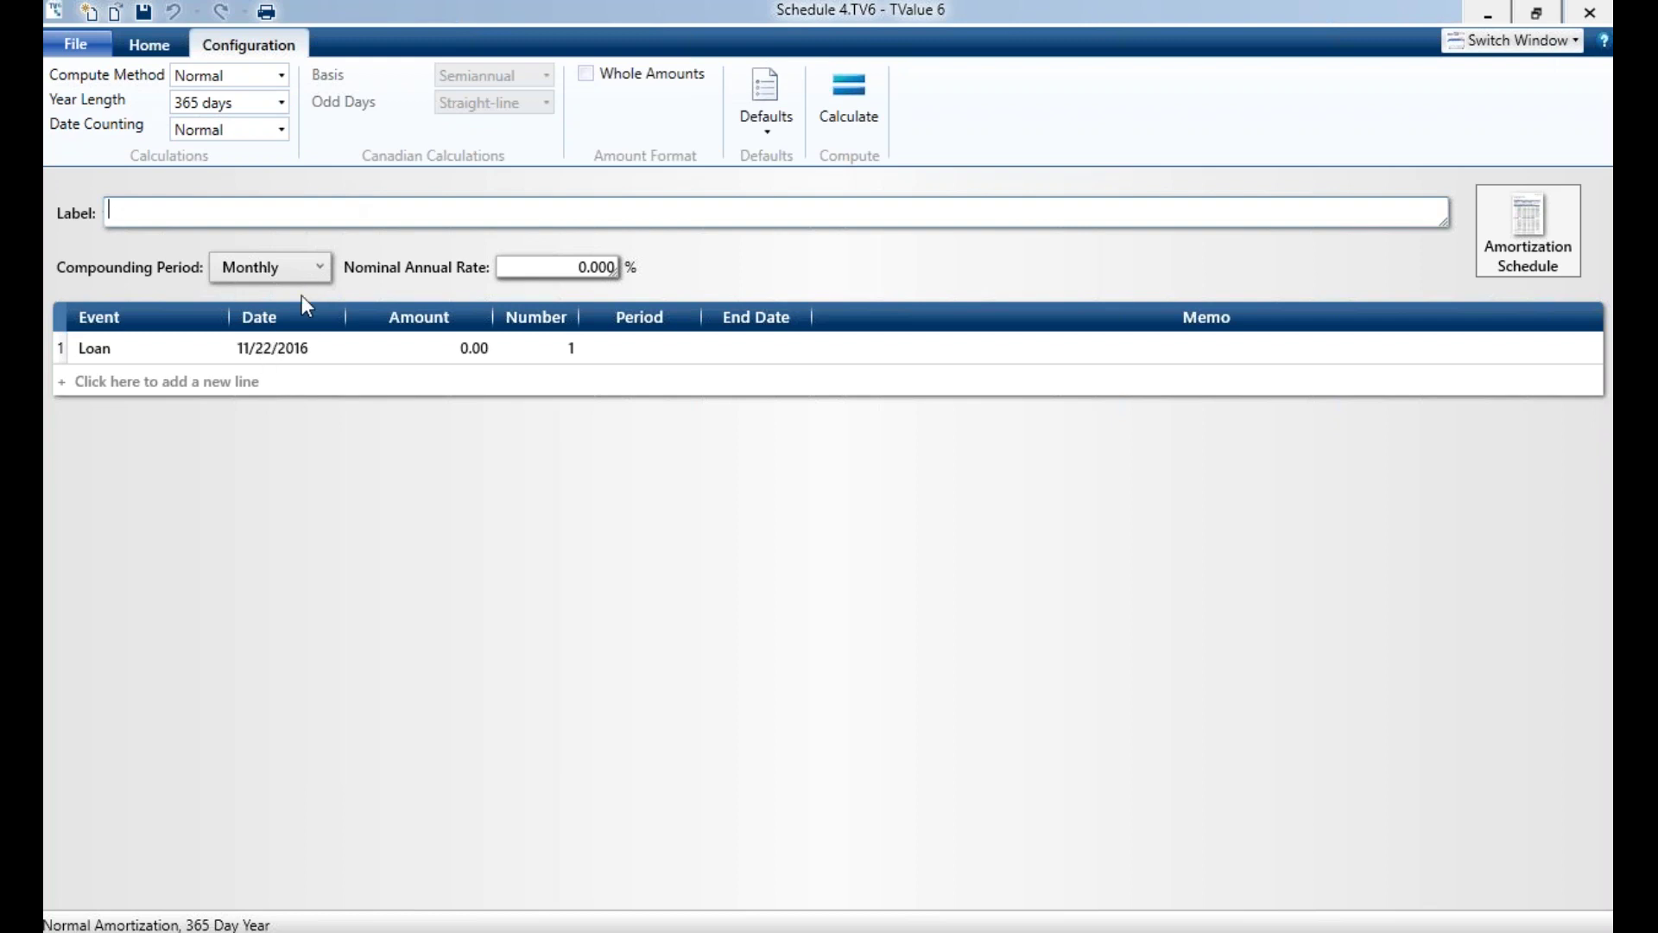
pyautogui.click(317, 271)
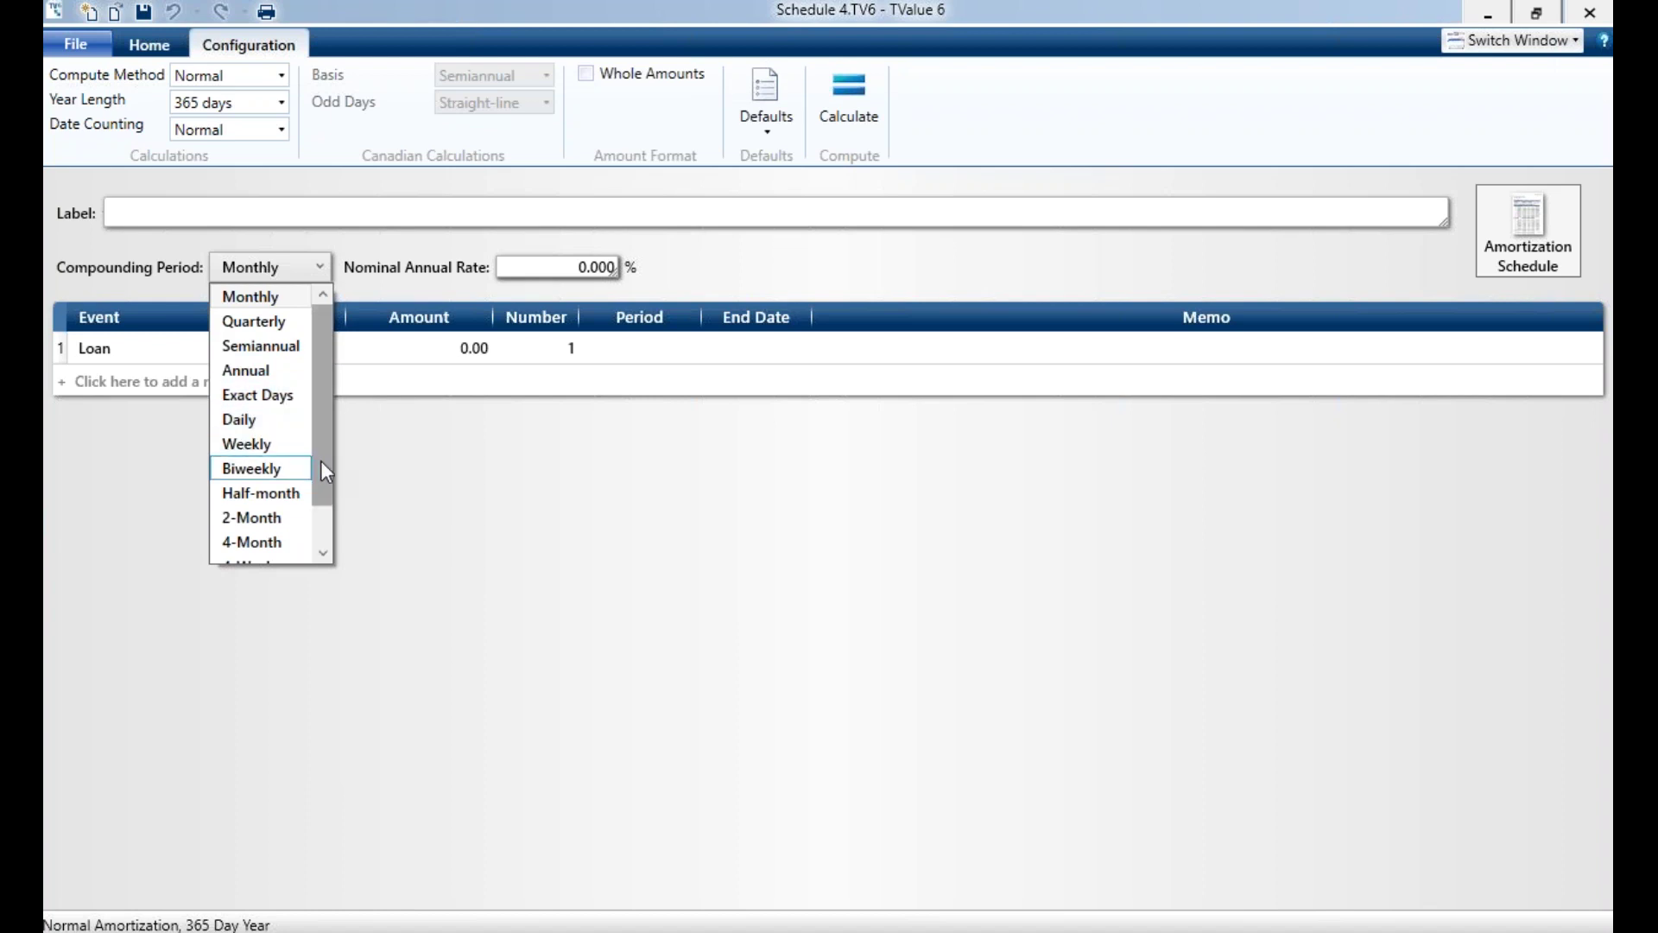
# - Keep Monthly compounding and enter a 5% nominal annual rate
pyautogui.moveTo(319, 460); pyautogui.dragTo(320, 504)
pyautogui.click(455, 510)
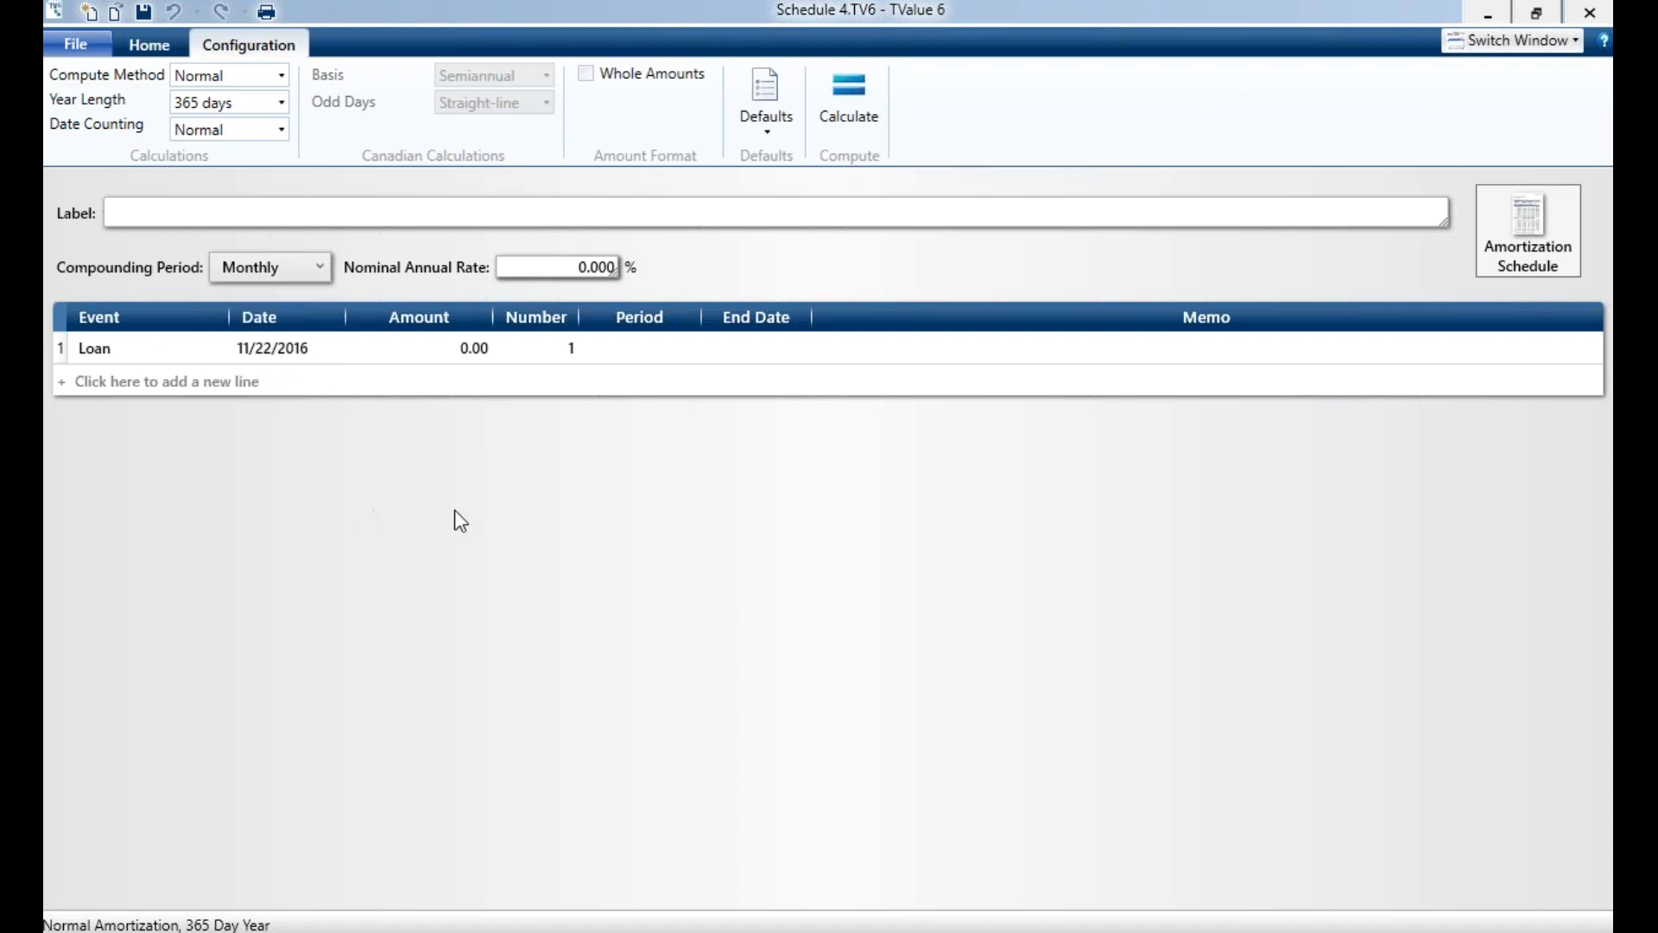
pyautogui.click(615, 273)
pyautogui.click(605, 270)
pyautogui.write('5')
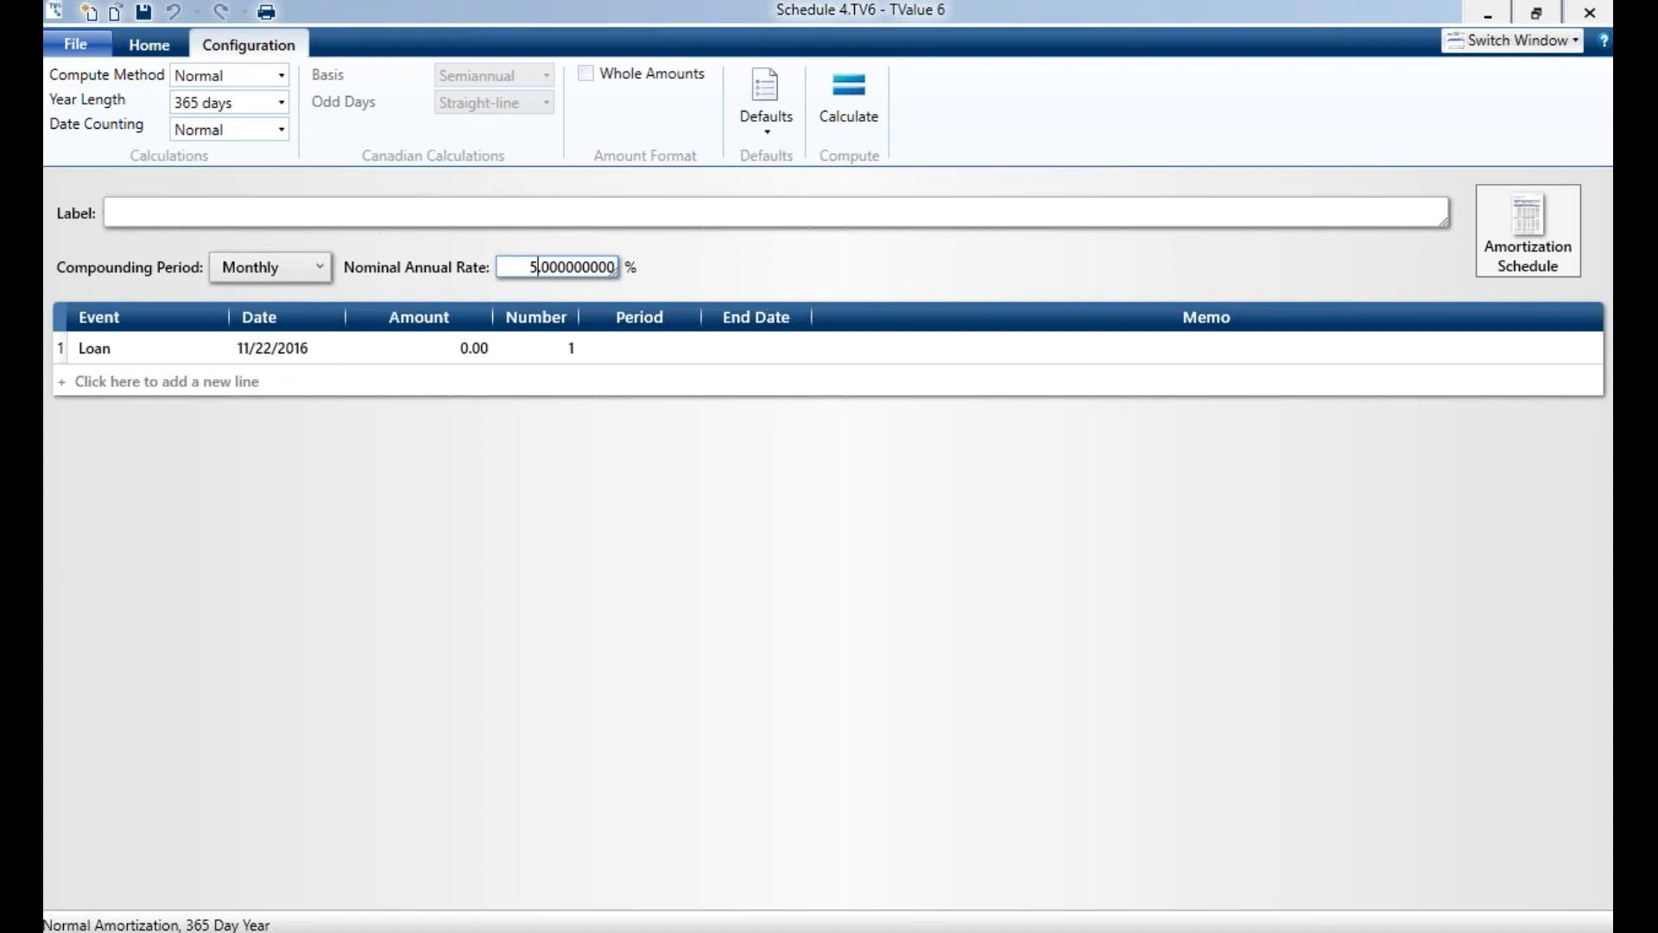
pyautogui.click(614, 275)
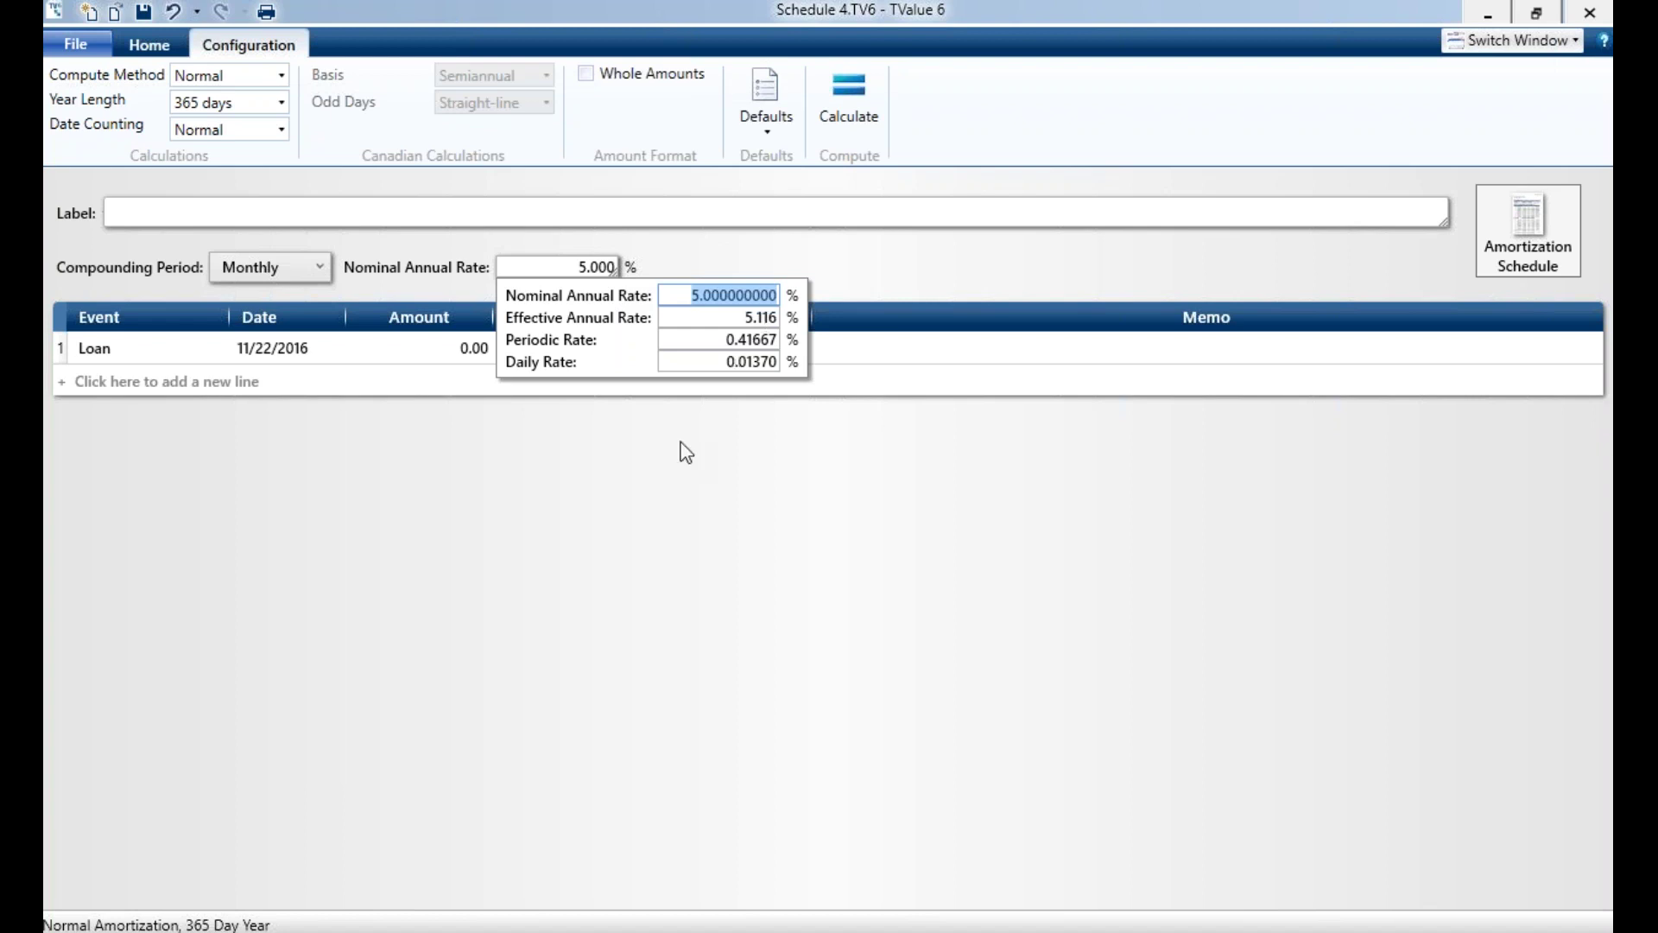
pyautogui.click(227, 350)
pyautogui.click(222, 349)
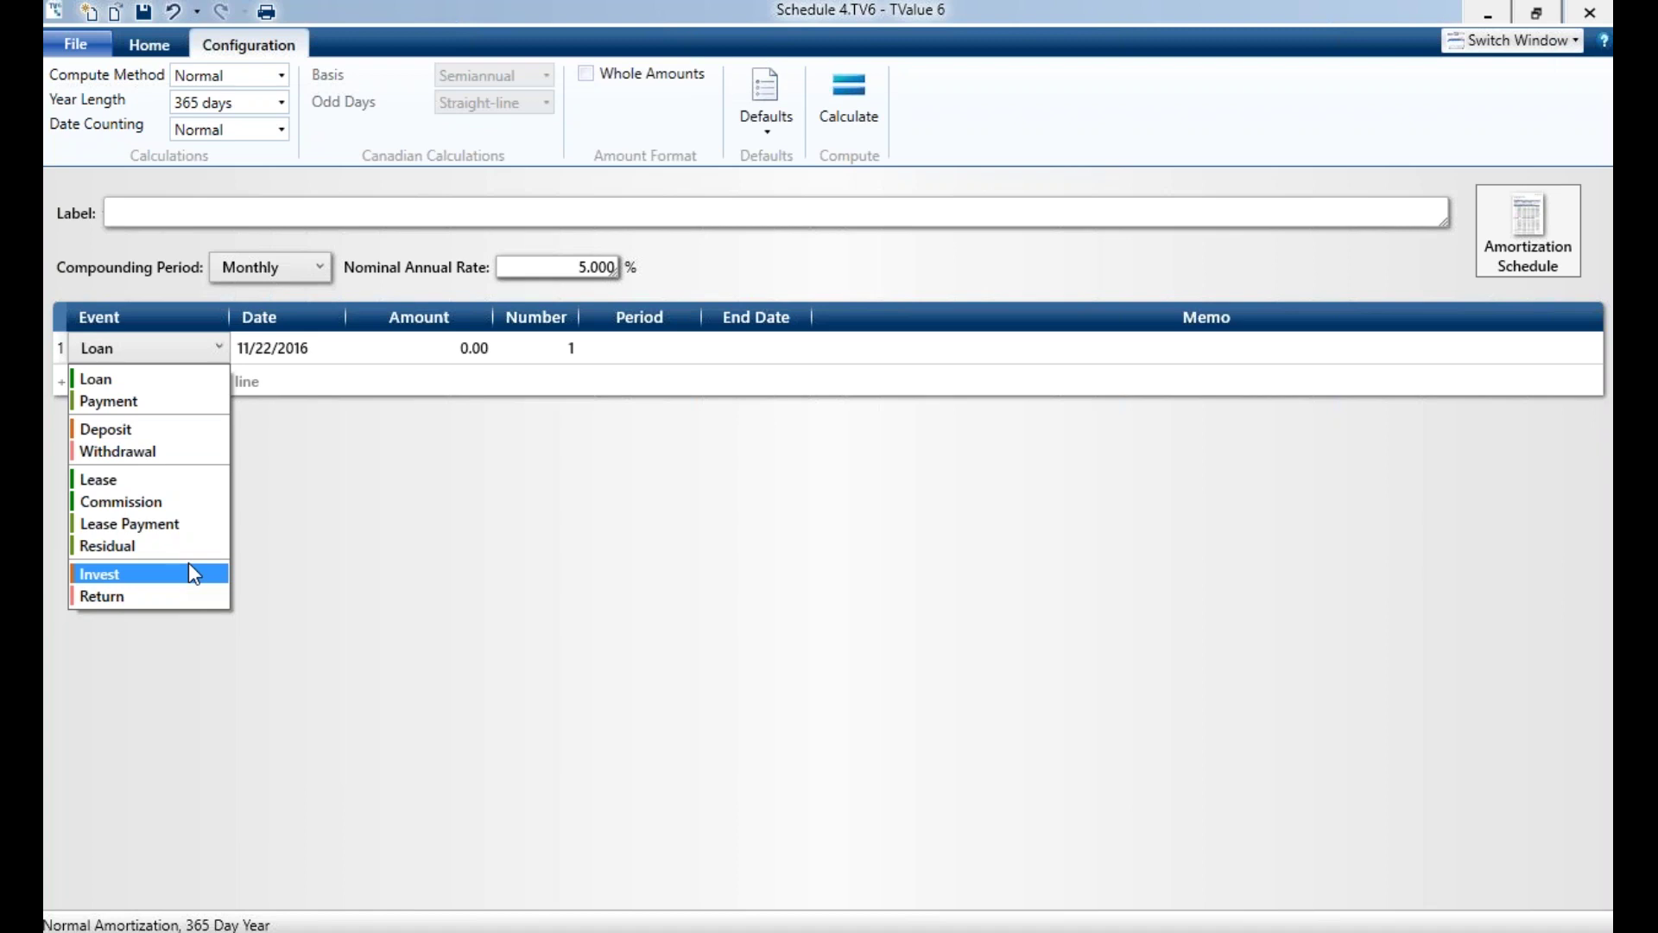
# - Make the first line a 100,000 Loan dated 11/01/2016
pyautogui.click(314, 527)
pyautogui.click(334, 344)
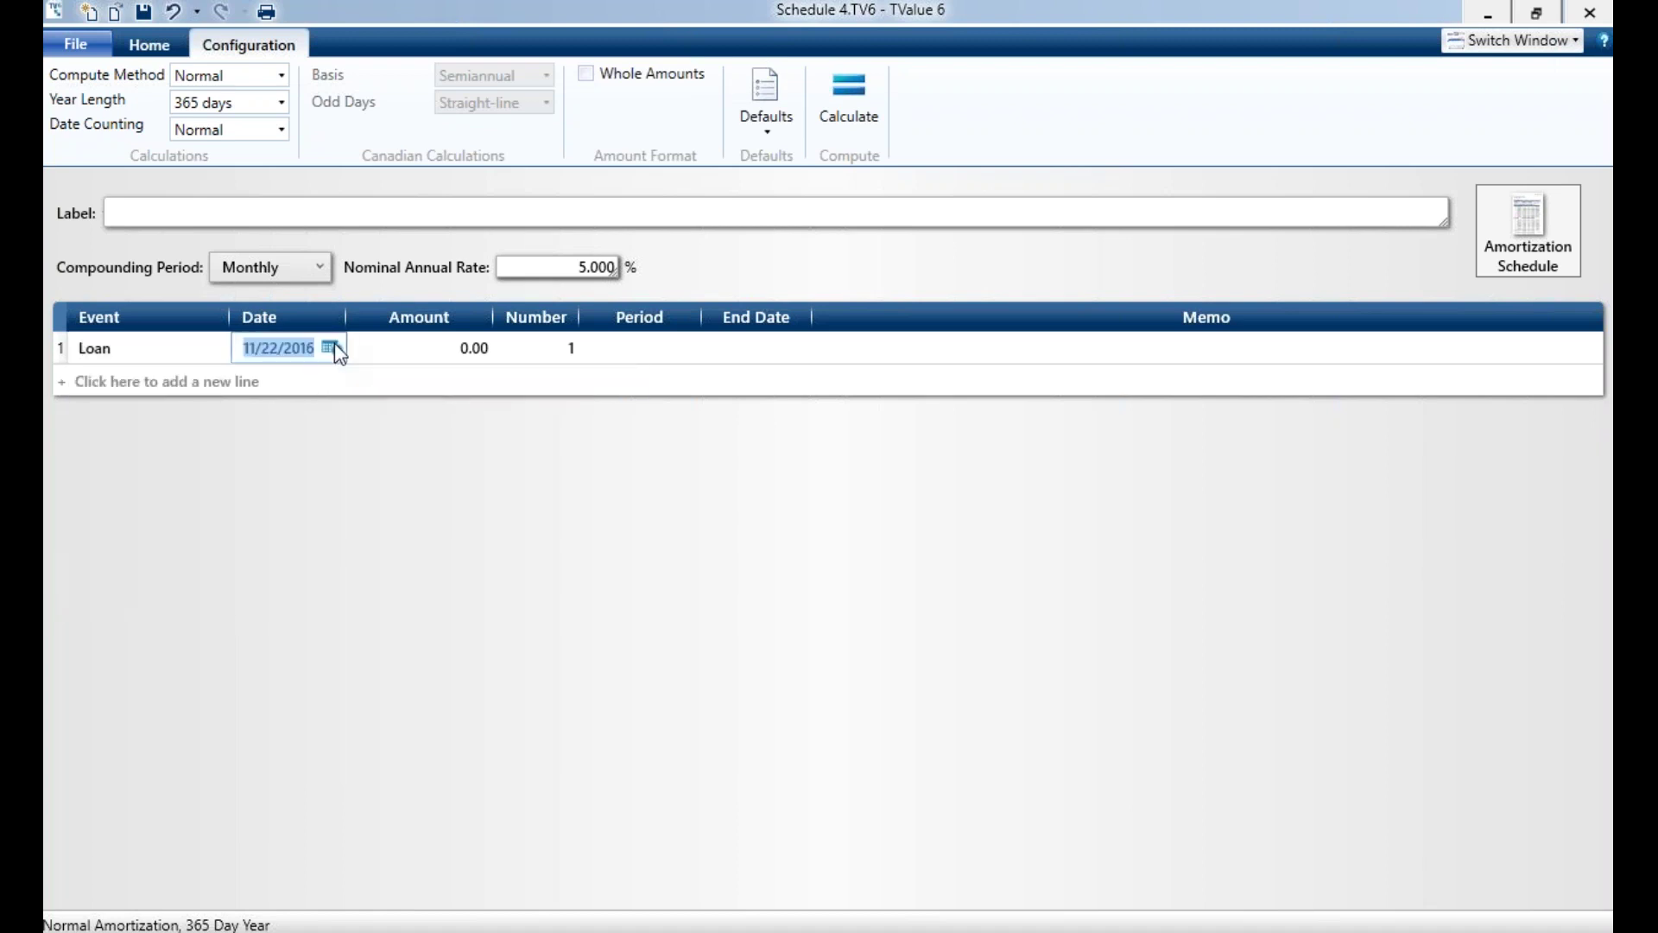
pyautogui.click(334, 343)
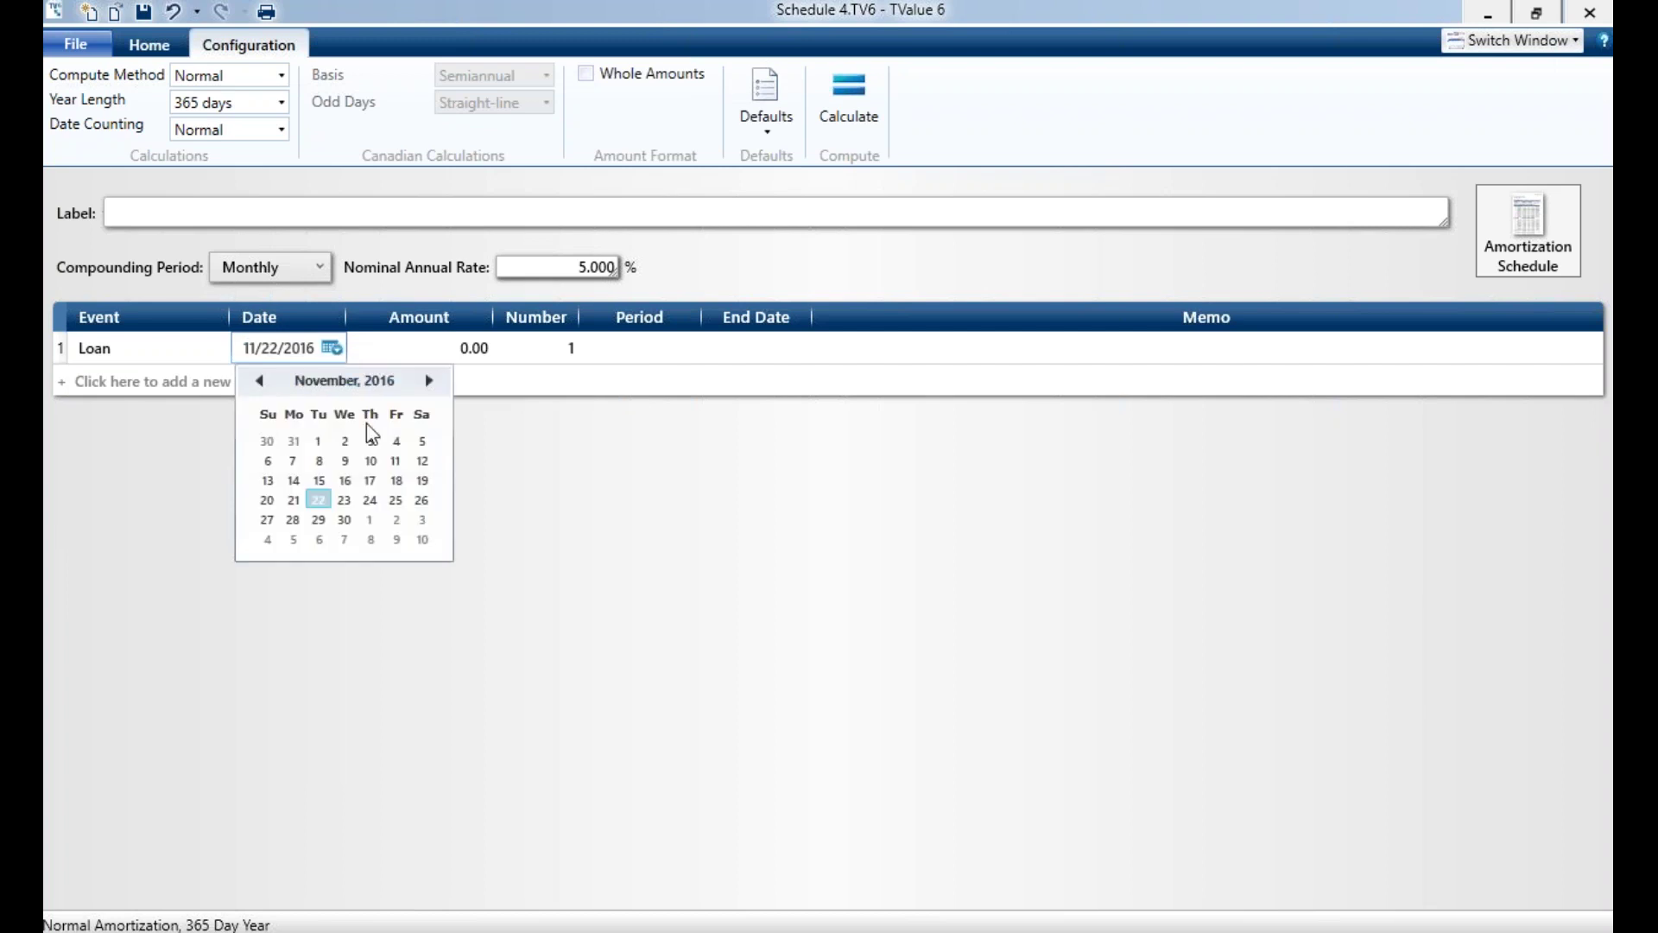
pyautogui.click(318, 442)
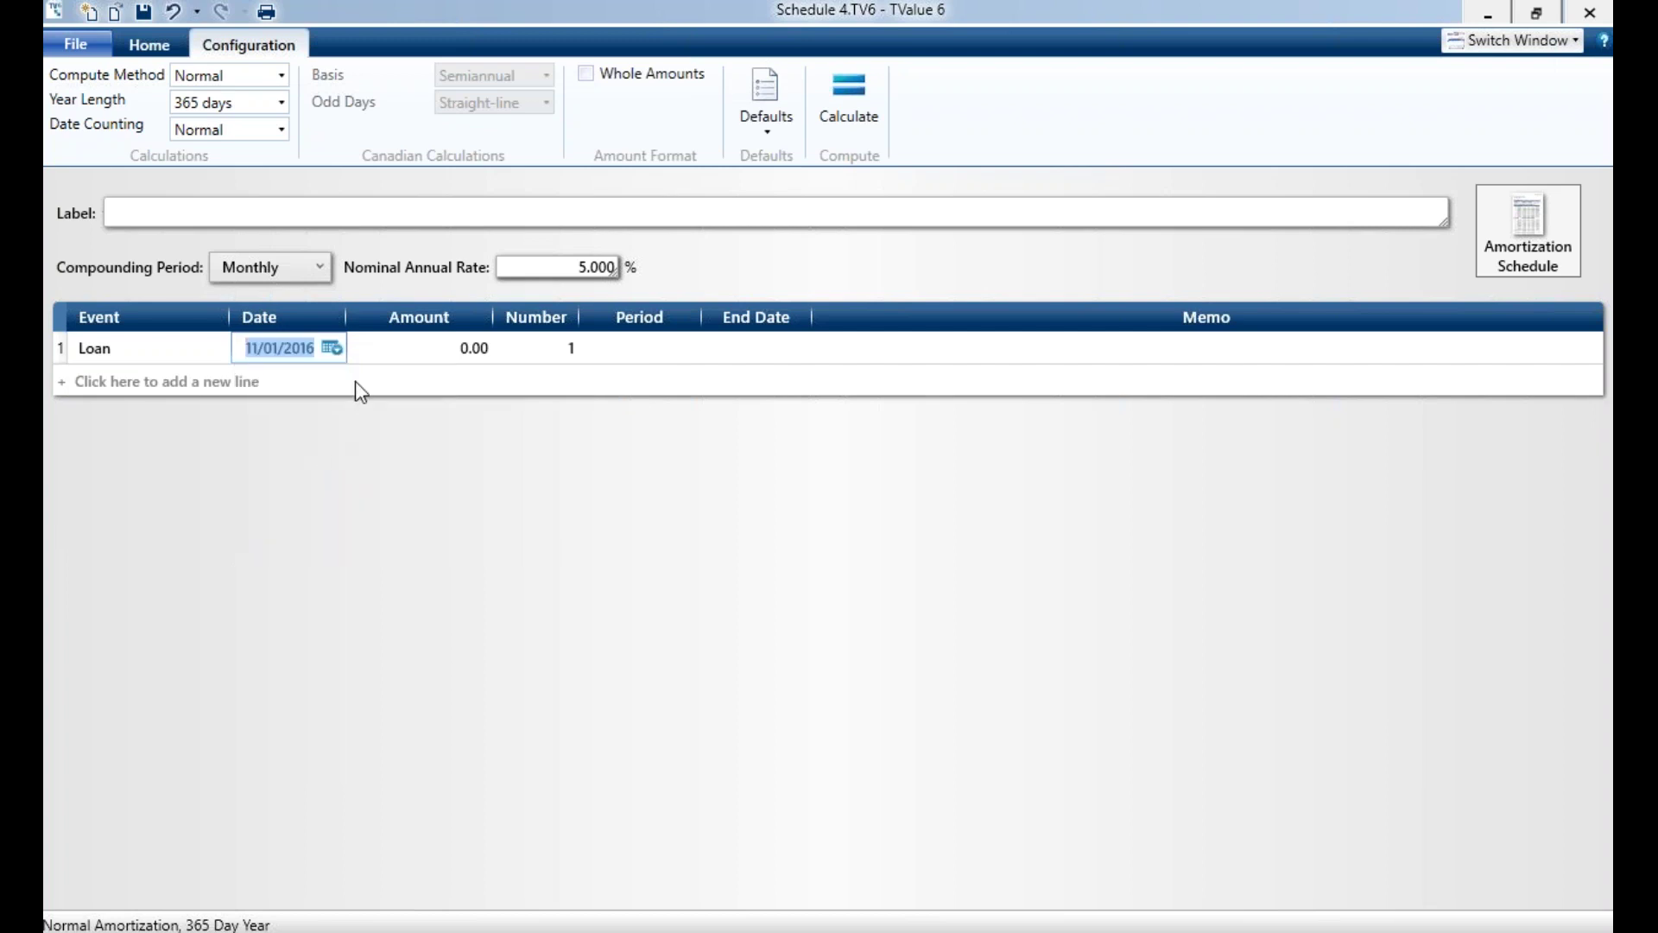
pyautogui.click(414, 349)
pyautogui.write('100.00')
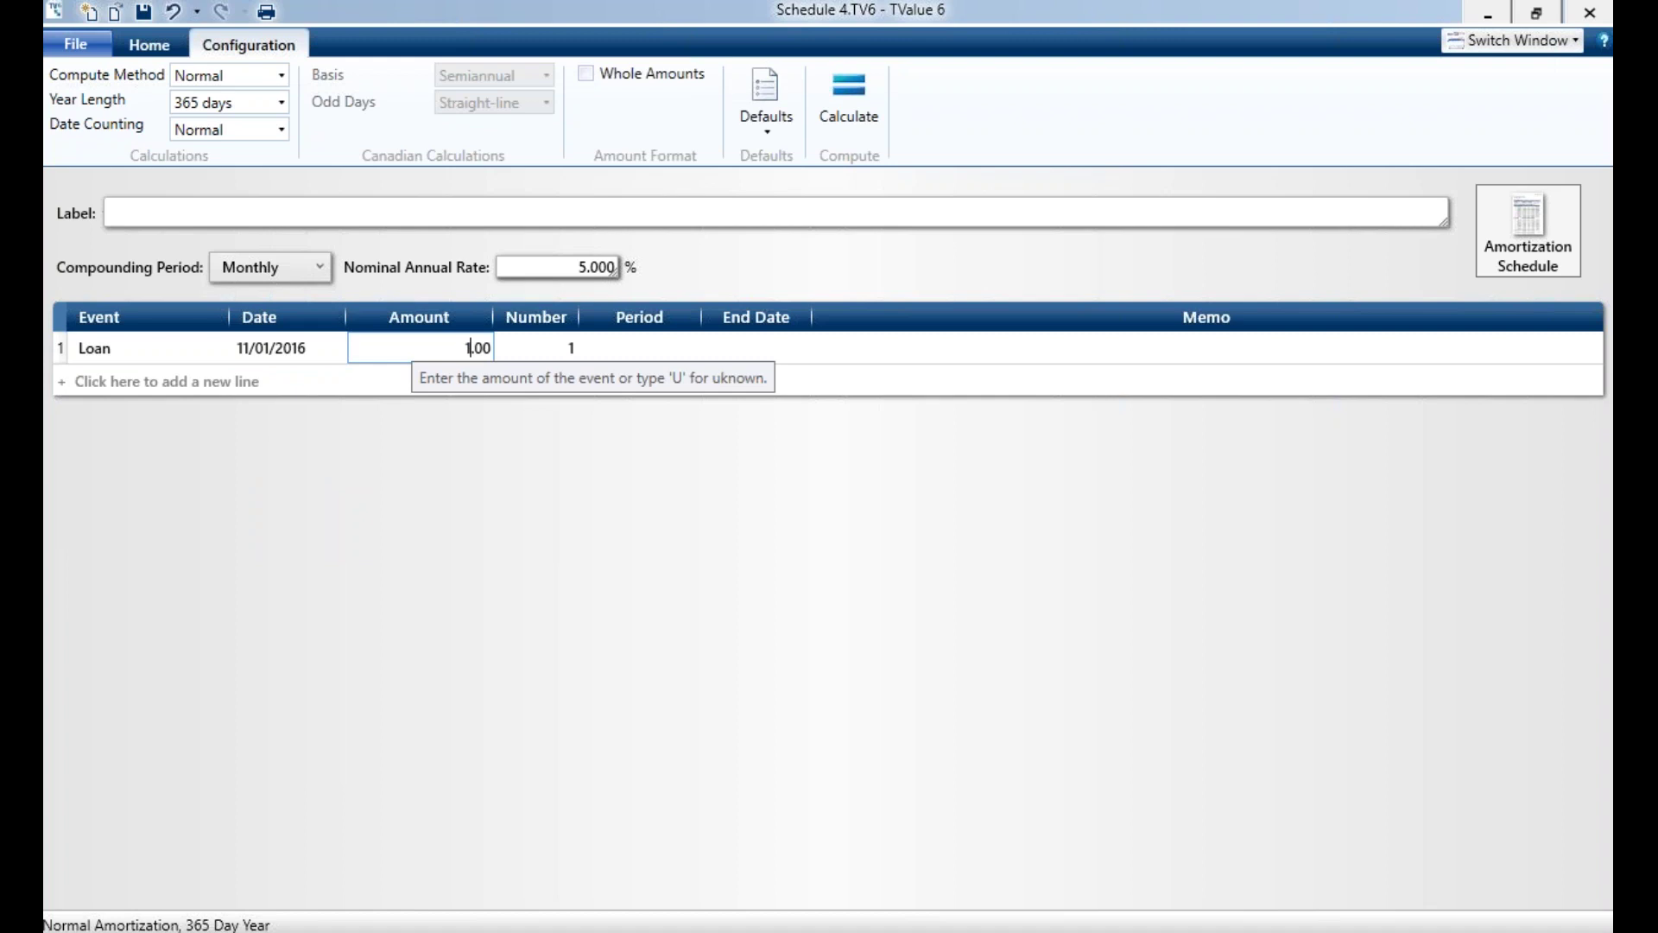
pyautogui.write('000')
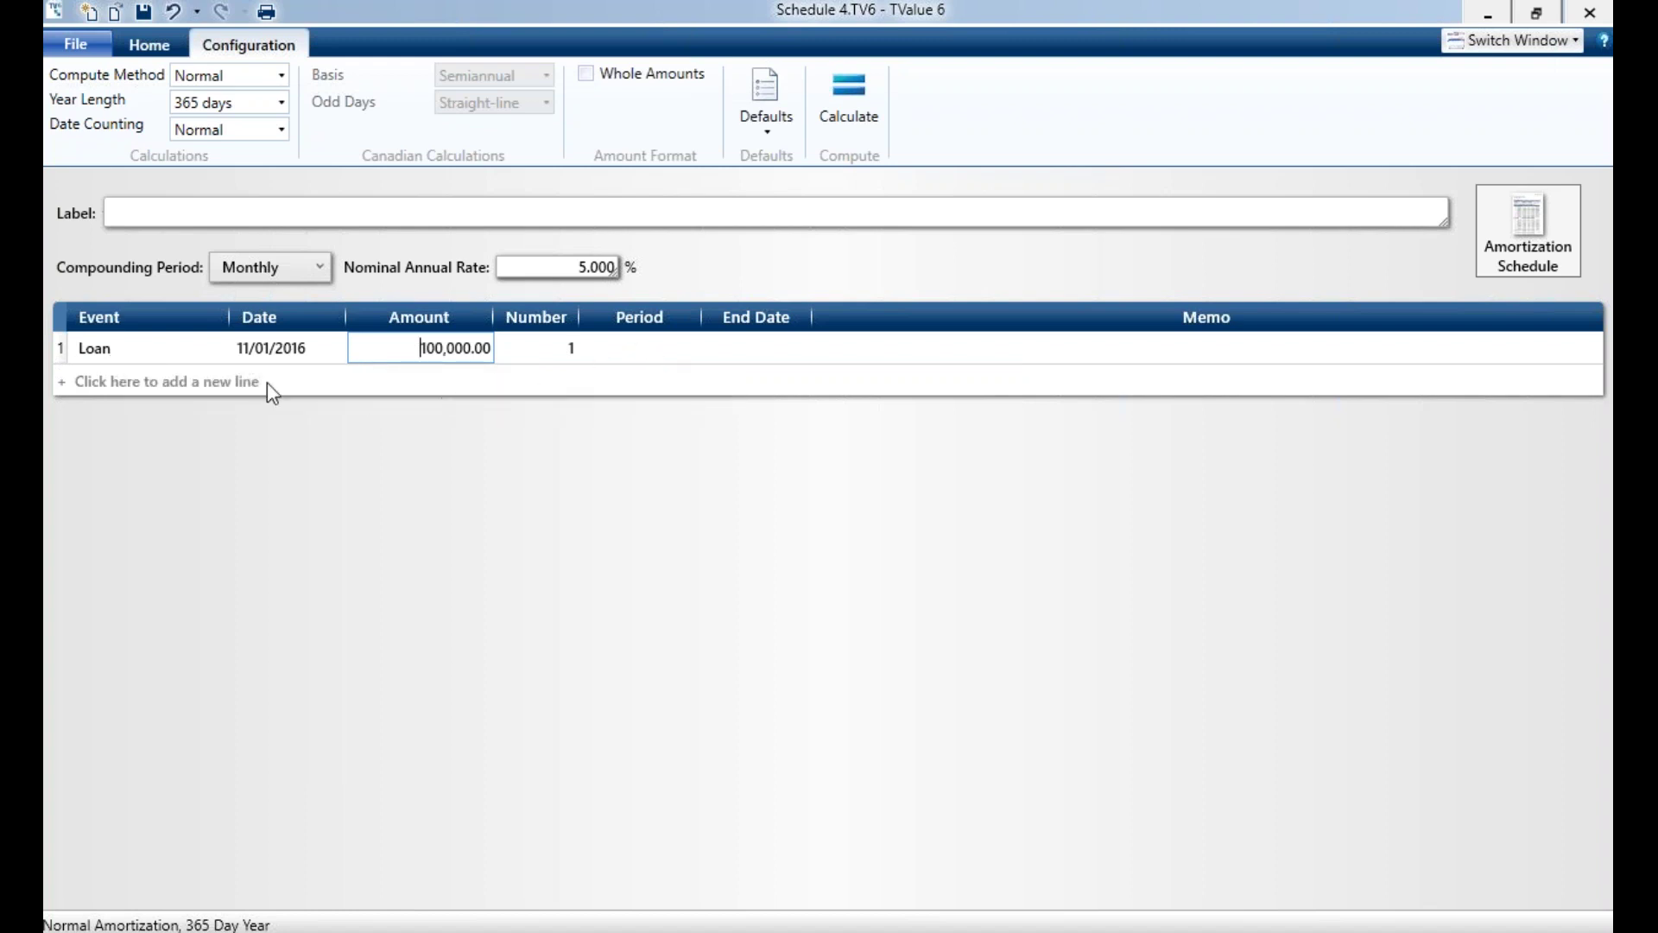
# - Add 120 payments with an unknown amount and compute the 1,060.66 monthly payment
pyautogui.click(101, 393)
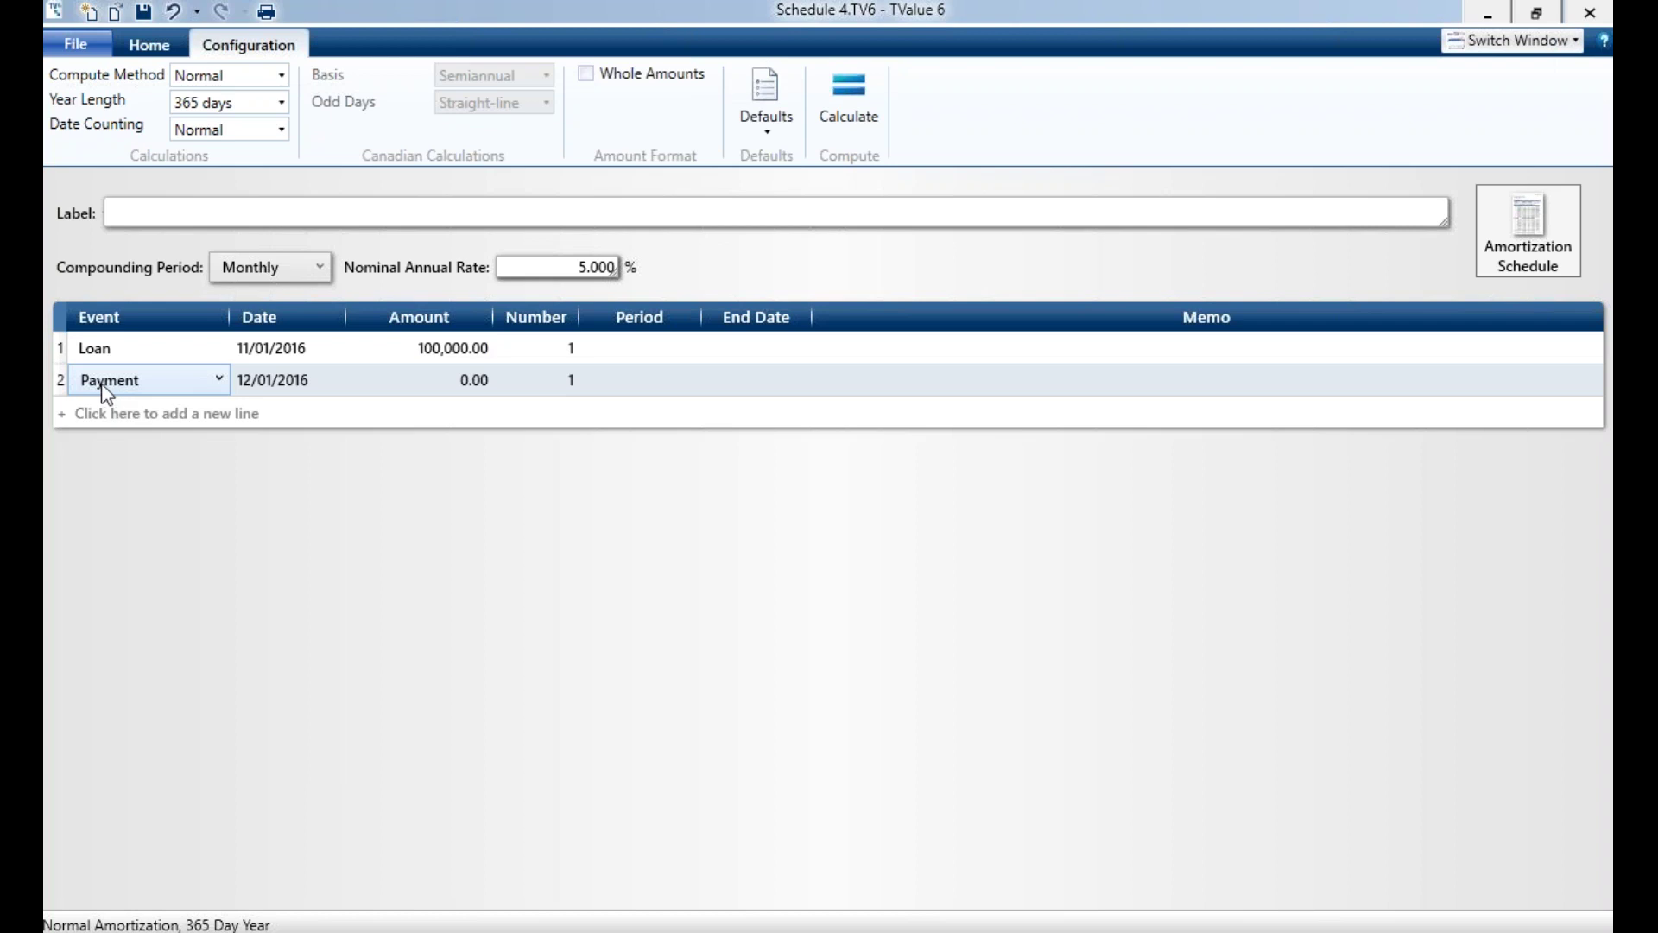
pyautogui.click(454, 377)
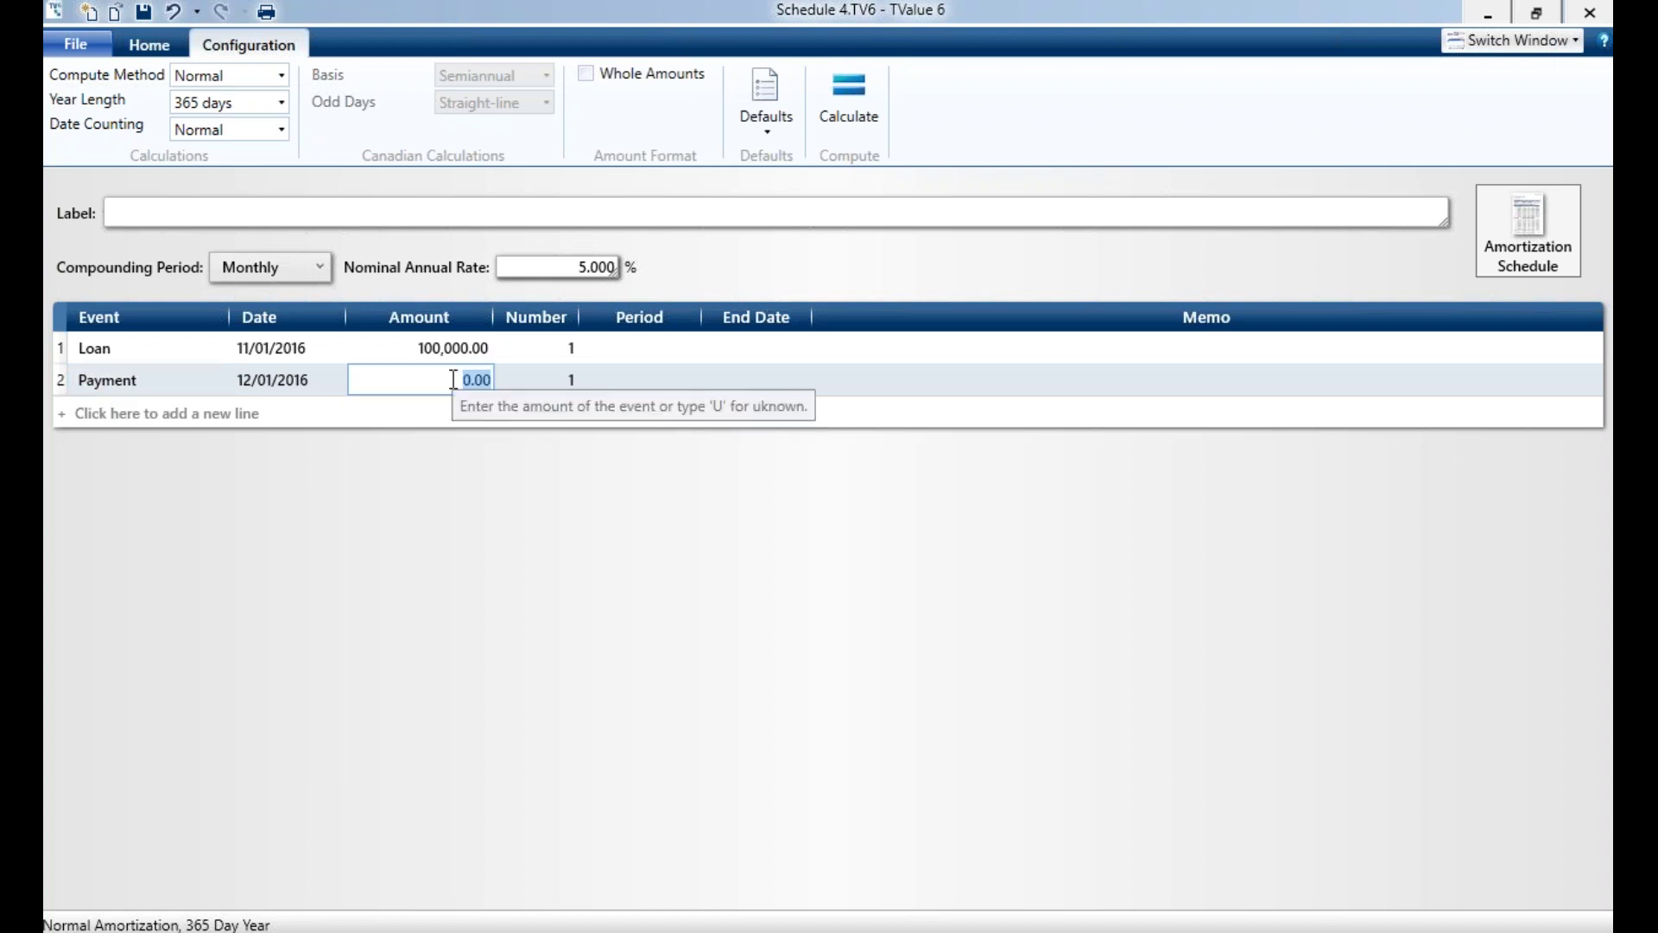
pyautogui.write('u')
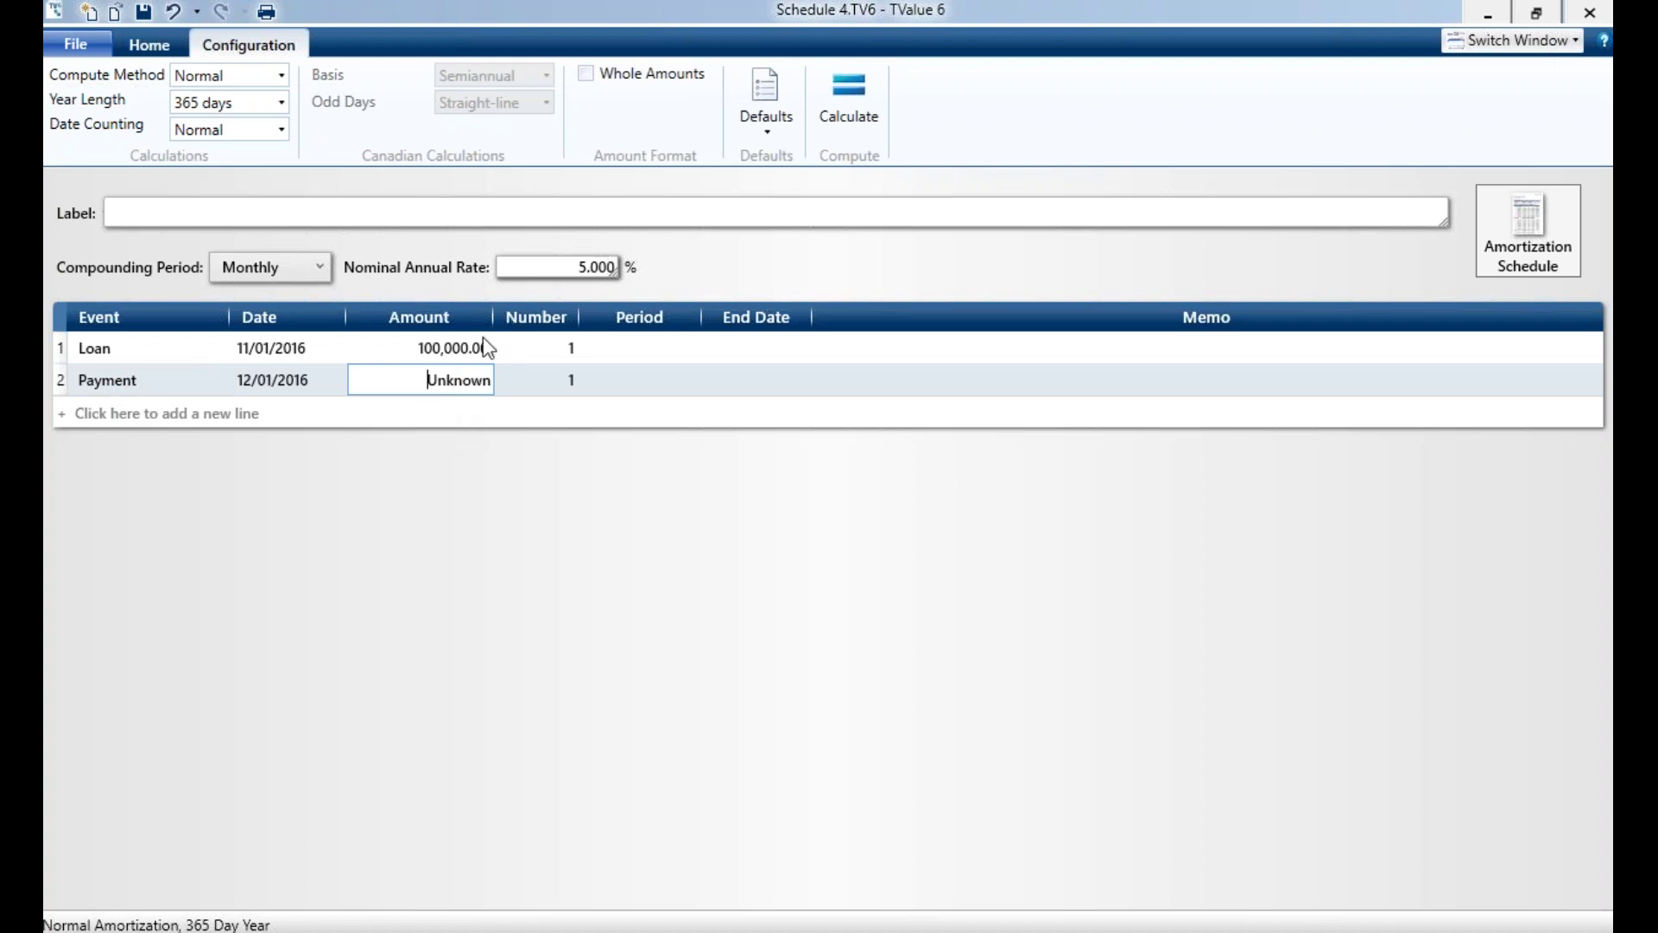
pyautogui.click(580, 387)
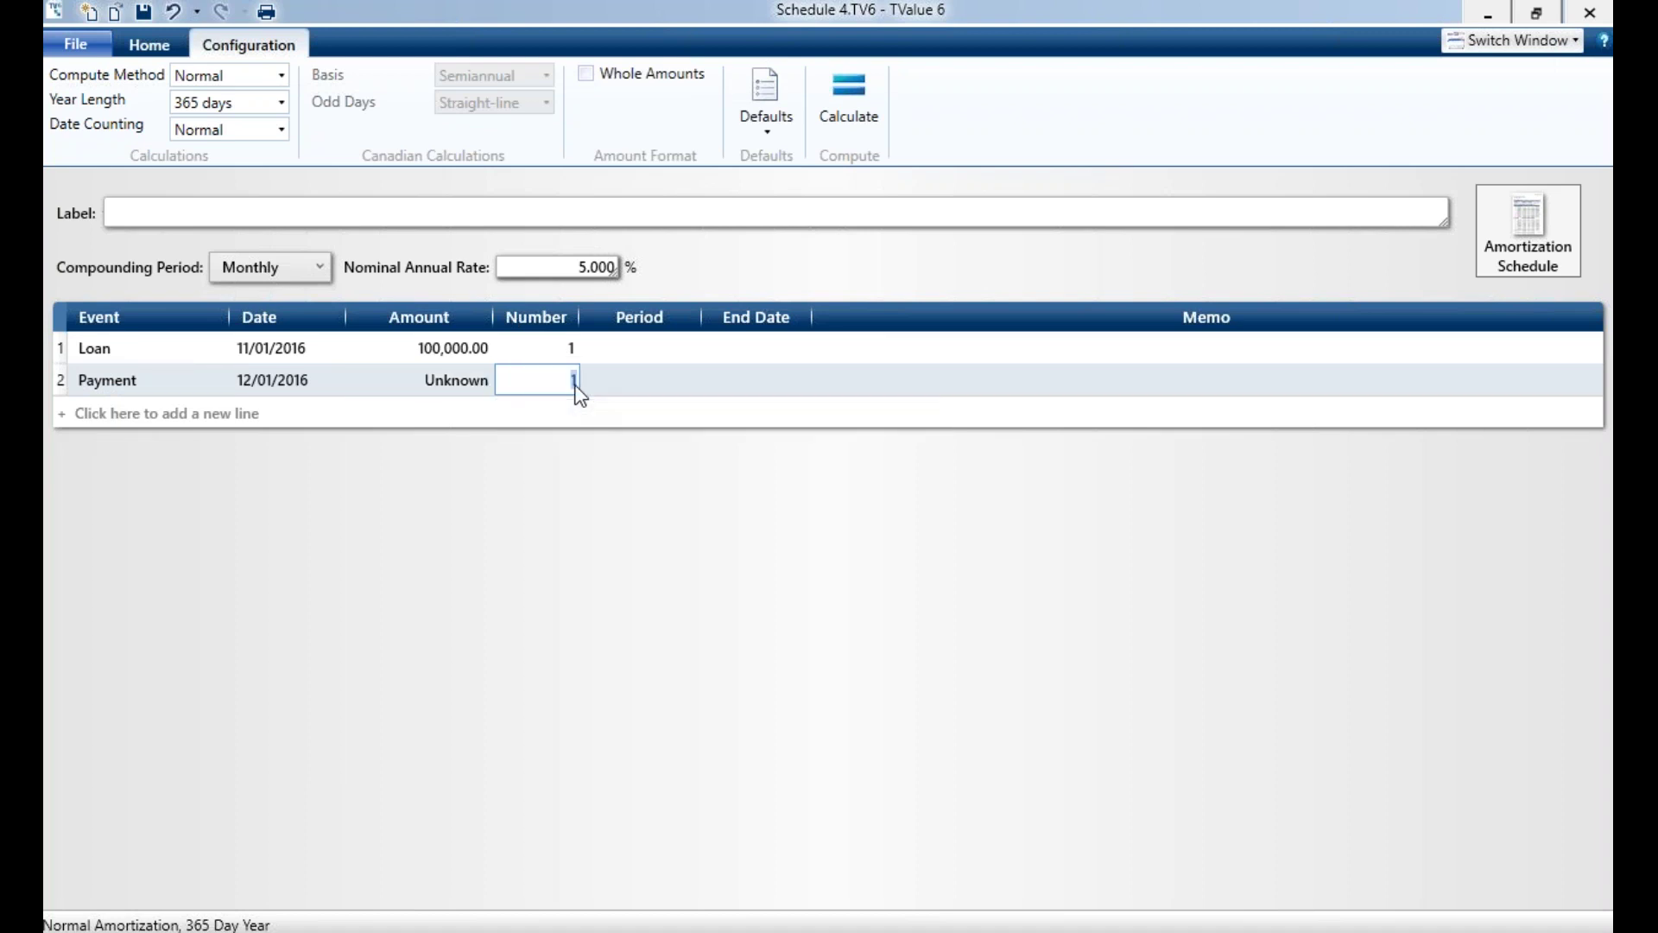
pyautogui.write('120')
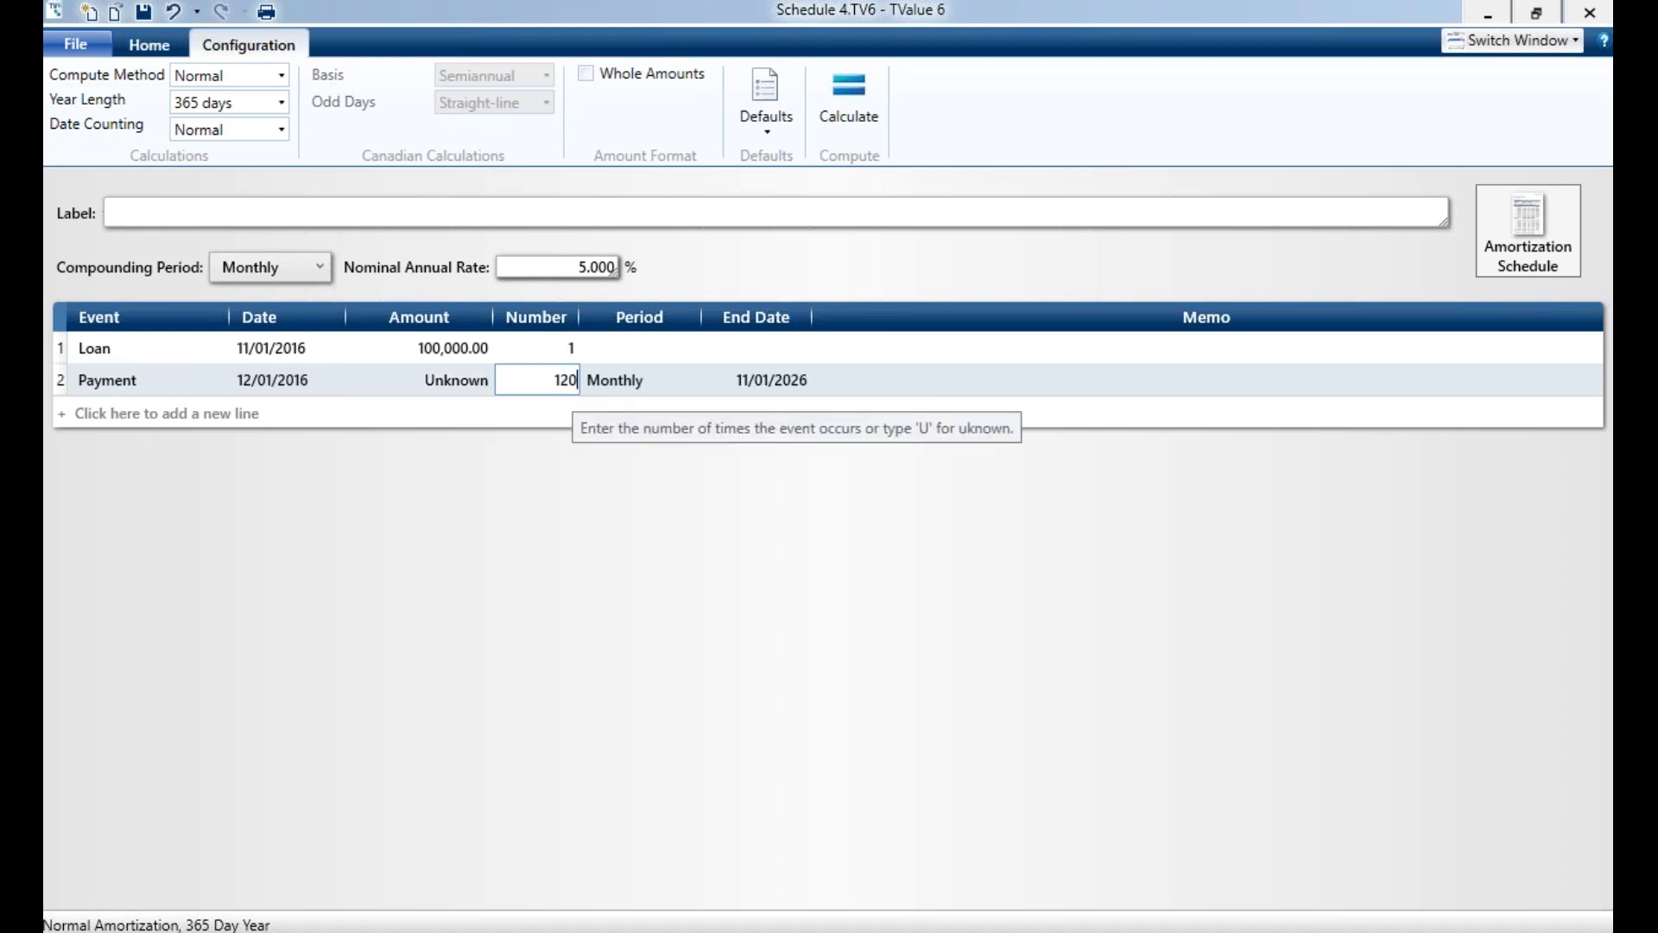
pyautogui.click(842, 119)
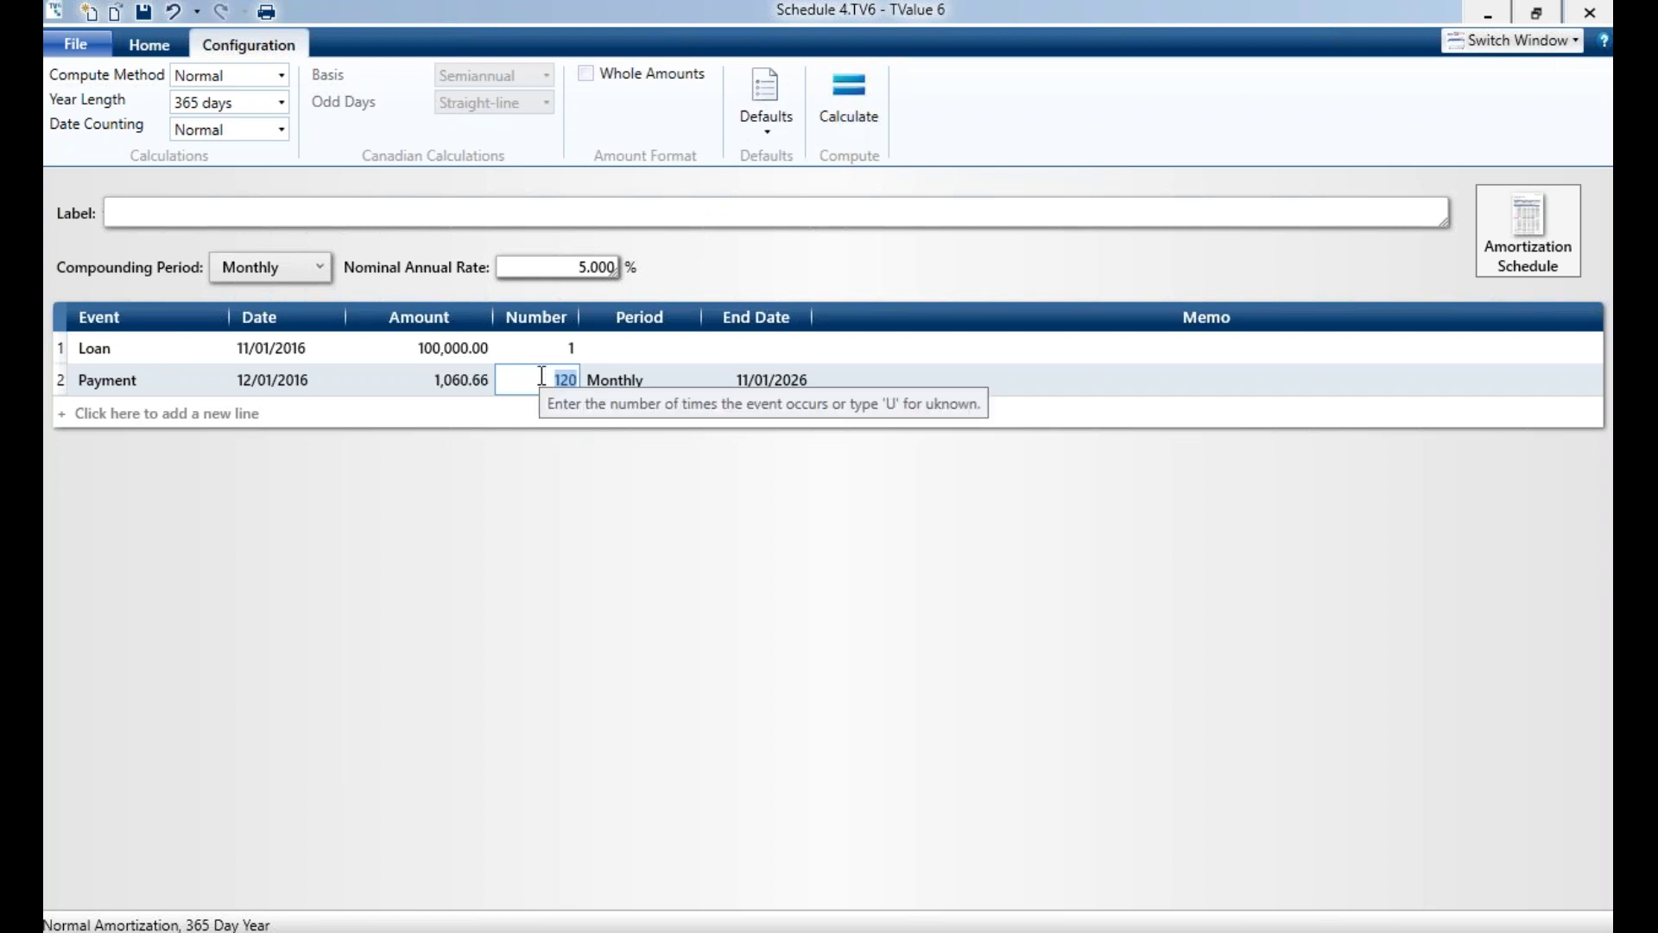
pyautogui.click(172, 50)
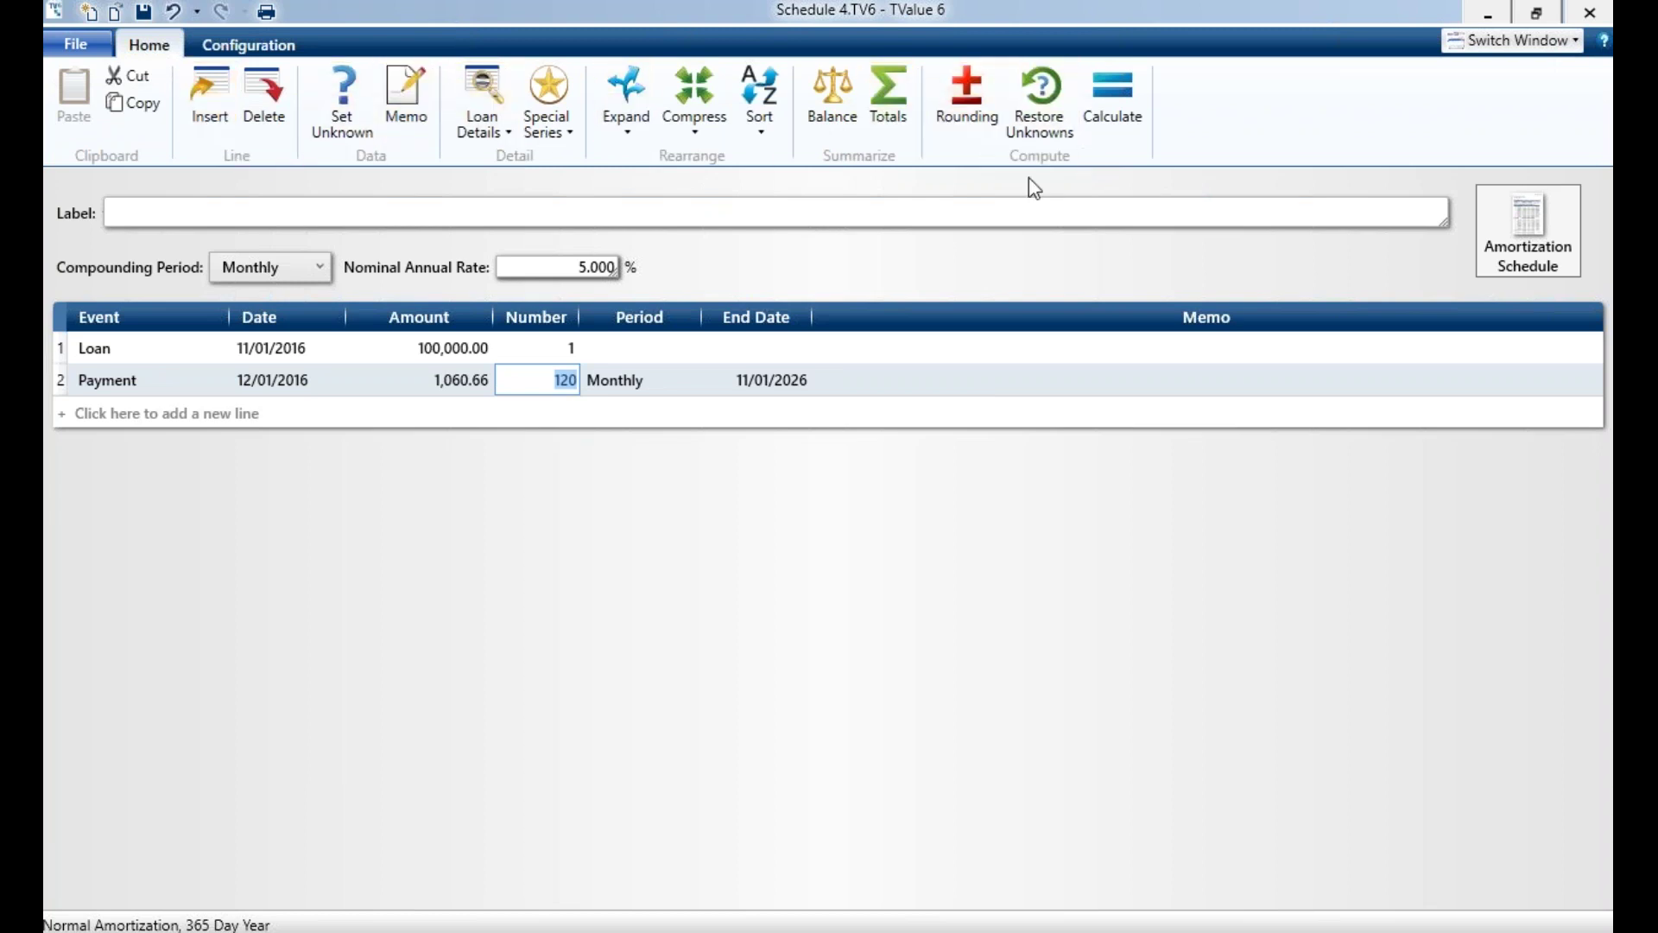
# - Attach 1% points paid to the 100,000 loan
pyautogui.click(455, 348)
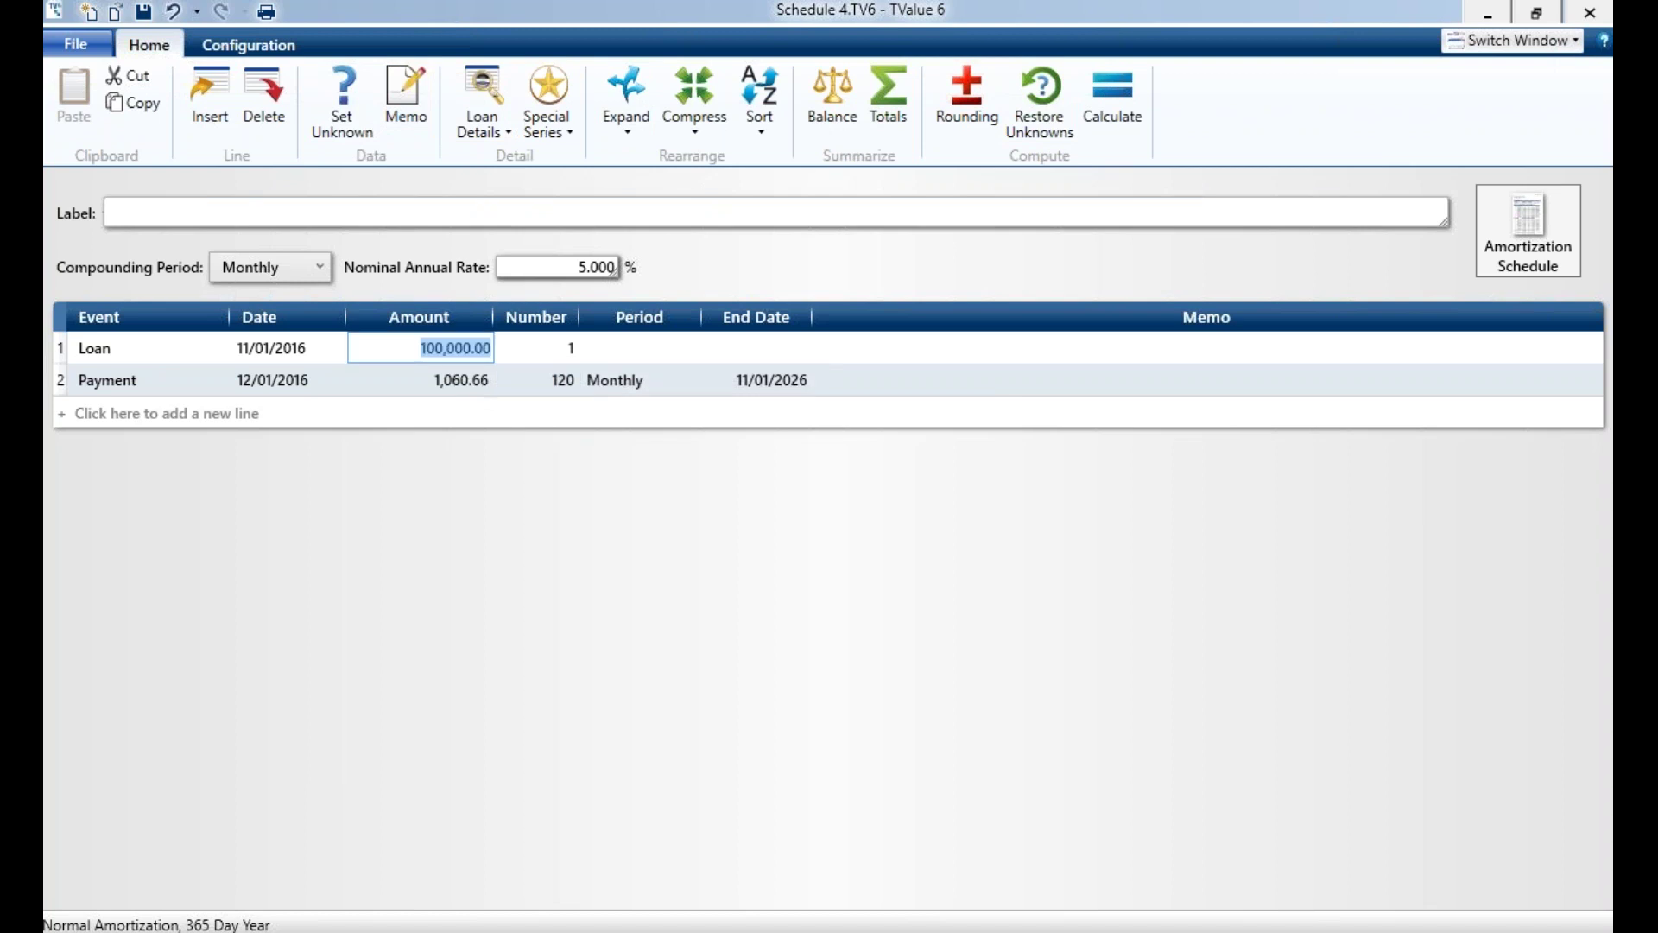
pyautogui.click(483, 112)
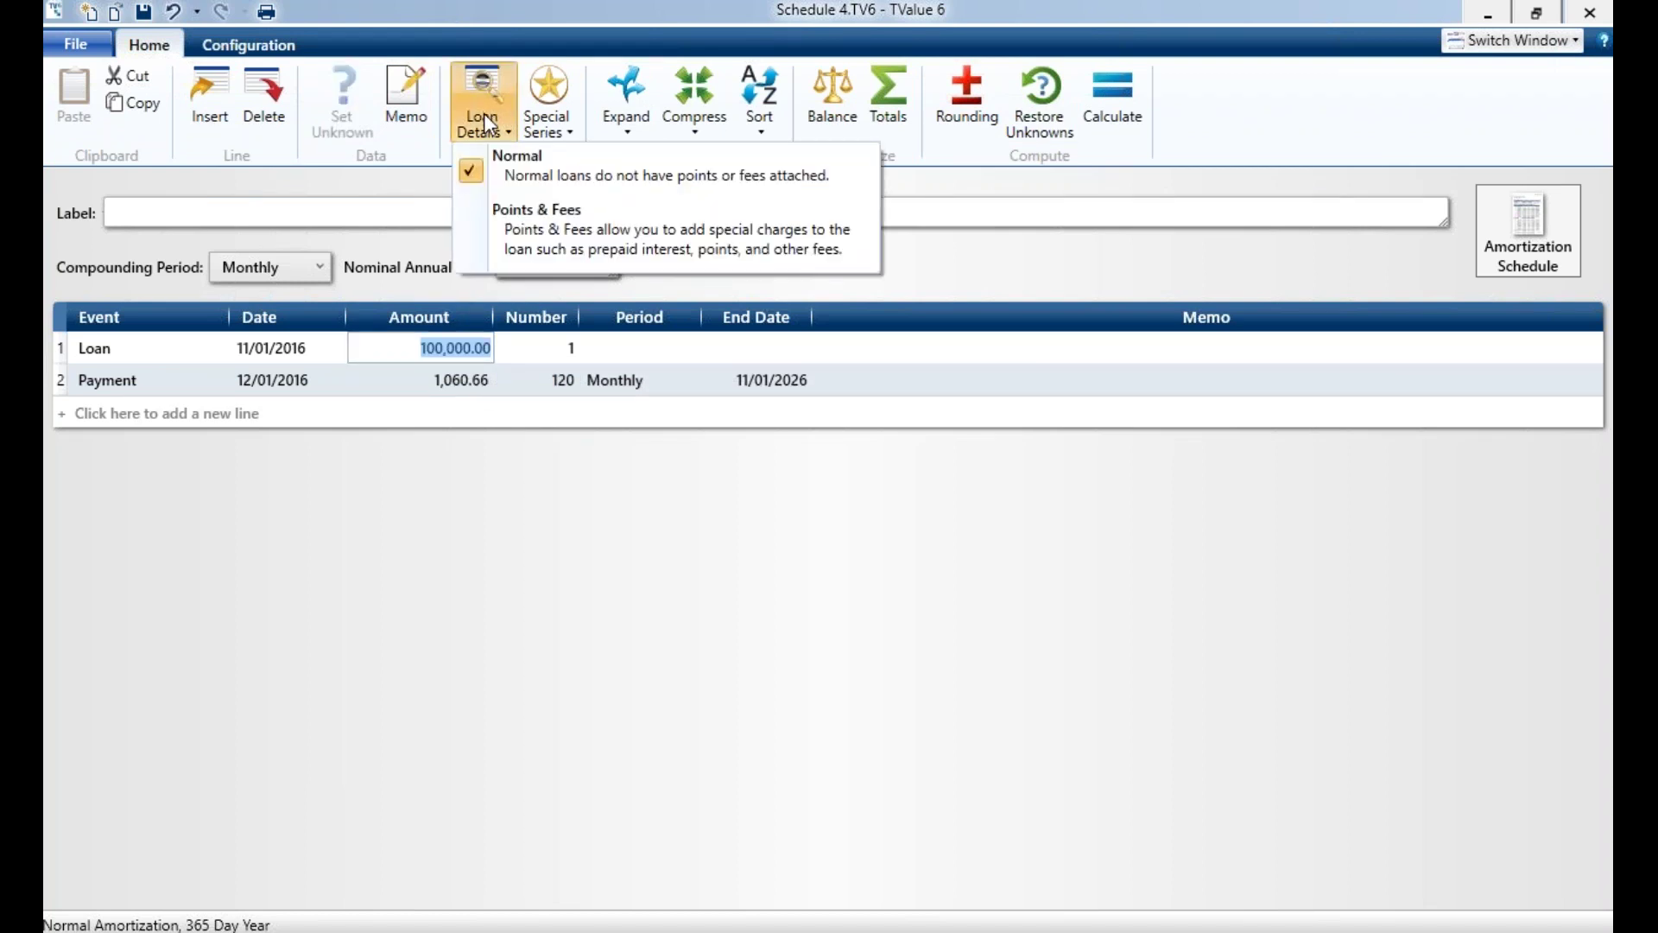
pyautogui.click(525, 215)
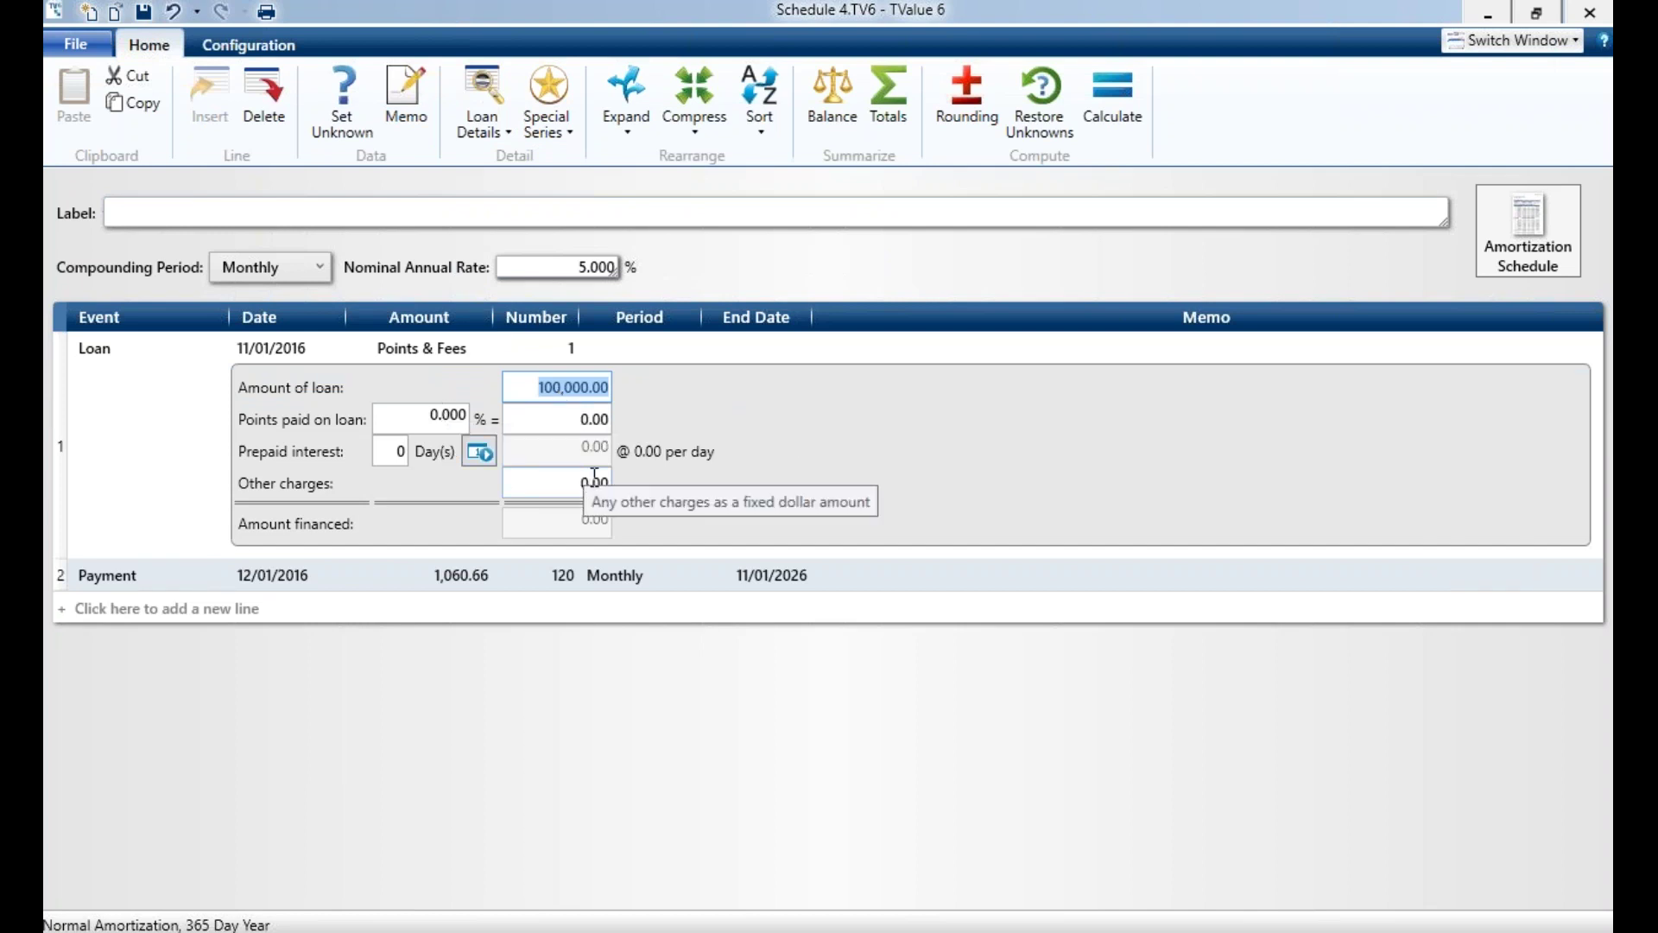
pyautogui.click(391, 408)
pyautogui.write('1')
pyautogui.press('Tab')
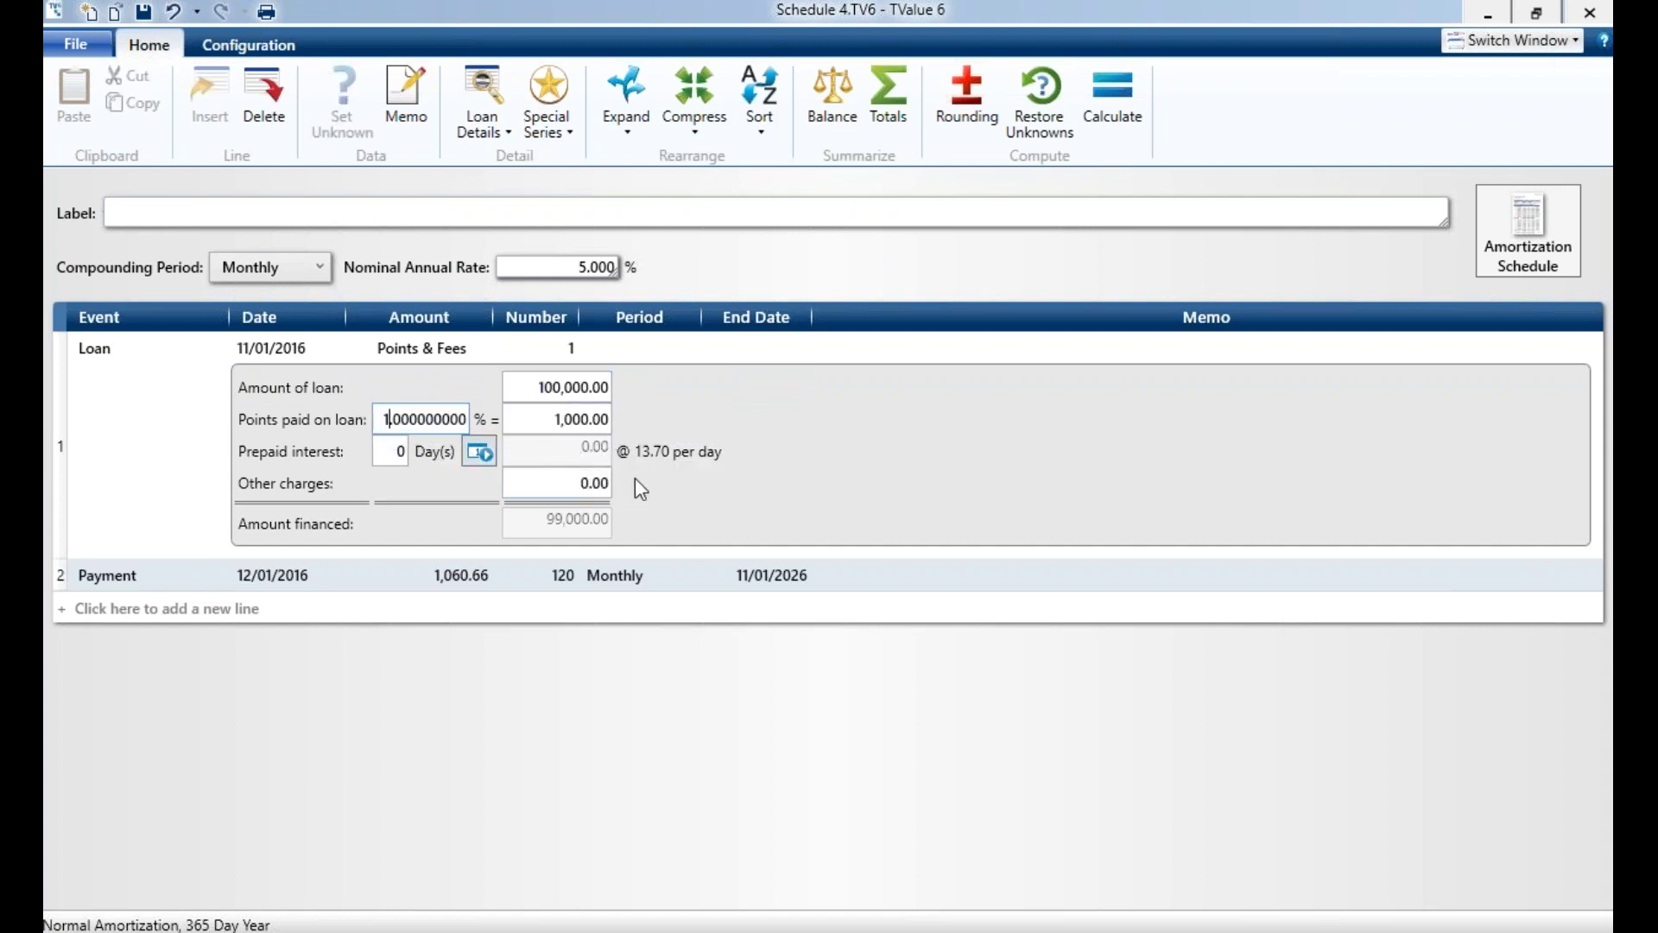
# - Check the 5.219% APR in Totals, then revert the loan to Normal without fees
pyautogui.click(884, 101)
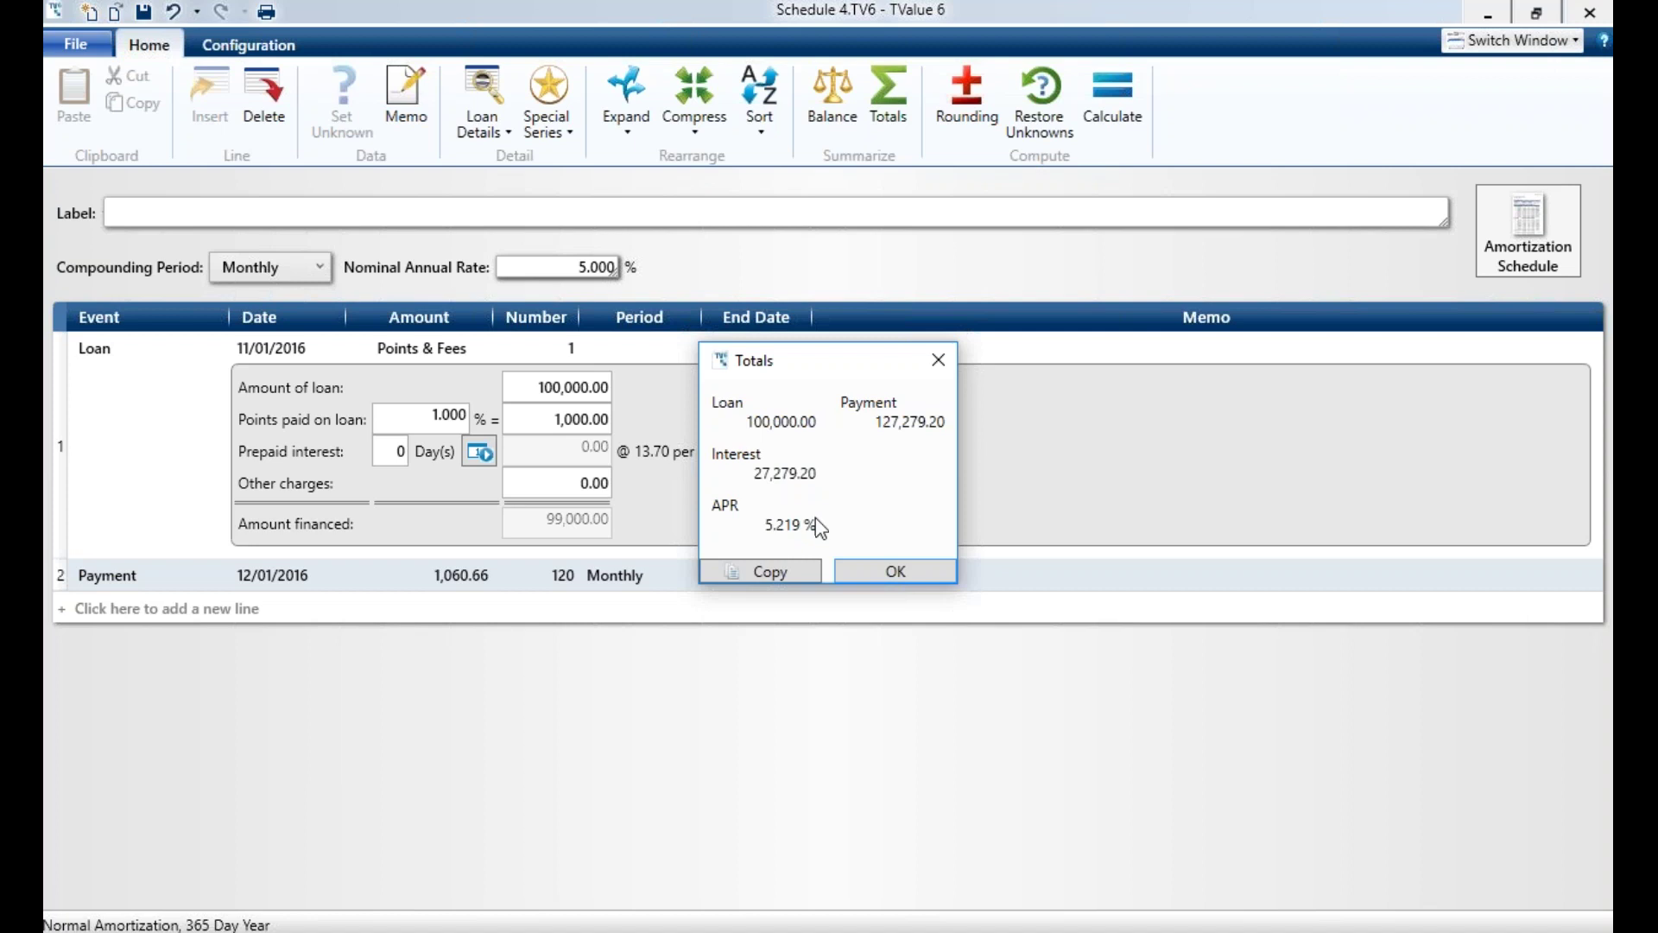
pyautogui.click(945, 355)
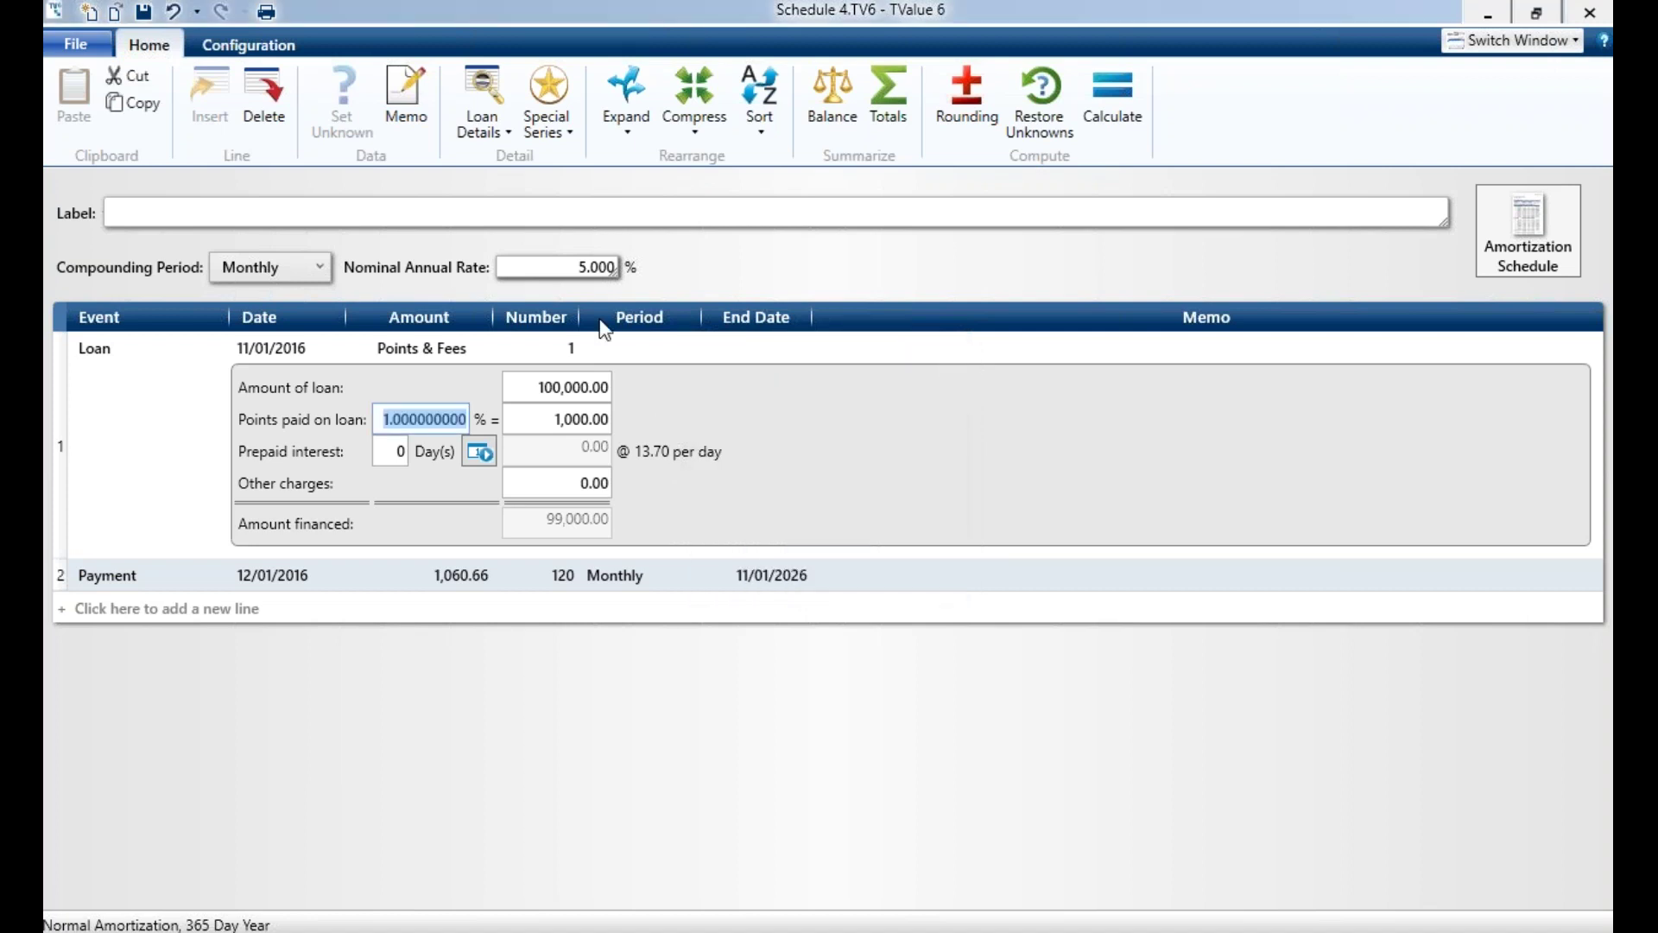
pyautogui.click(480, 131)
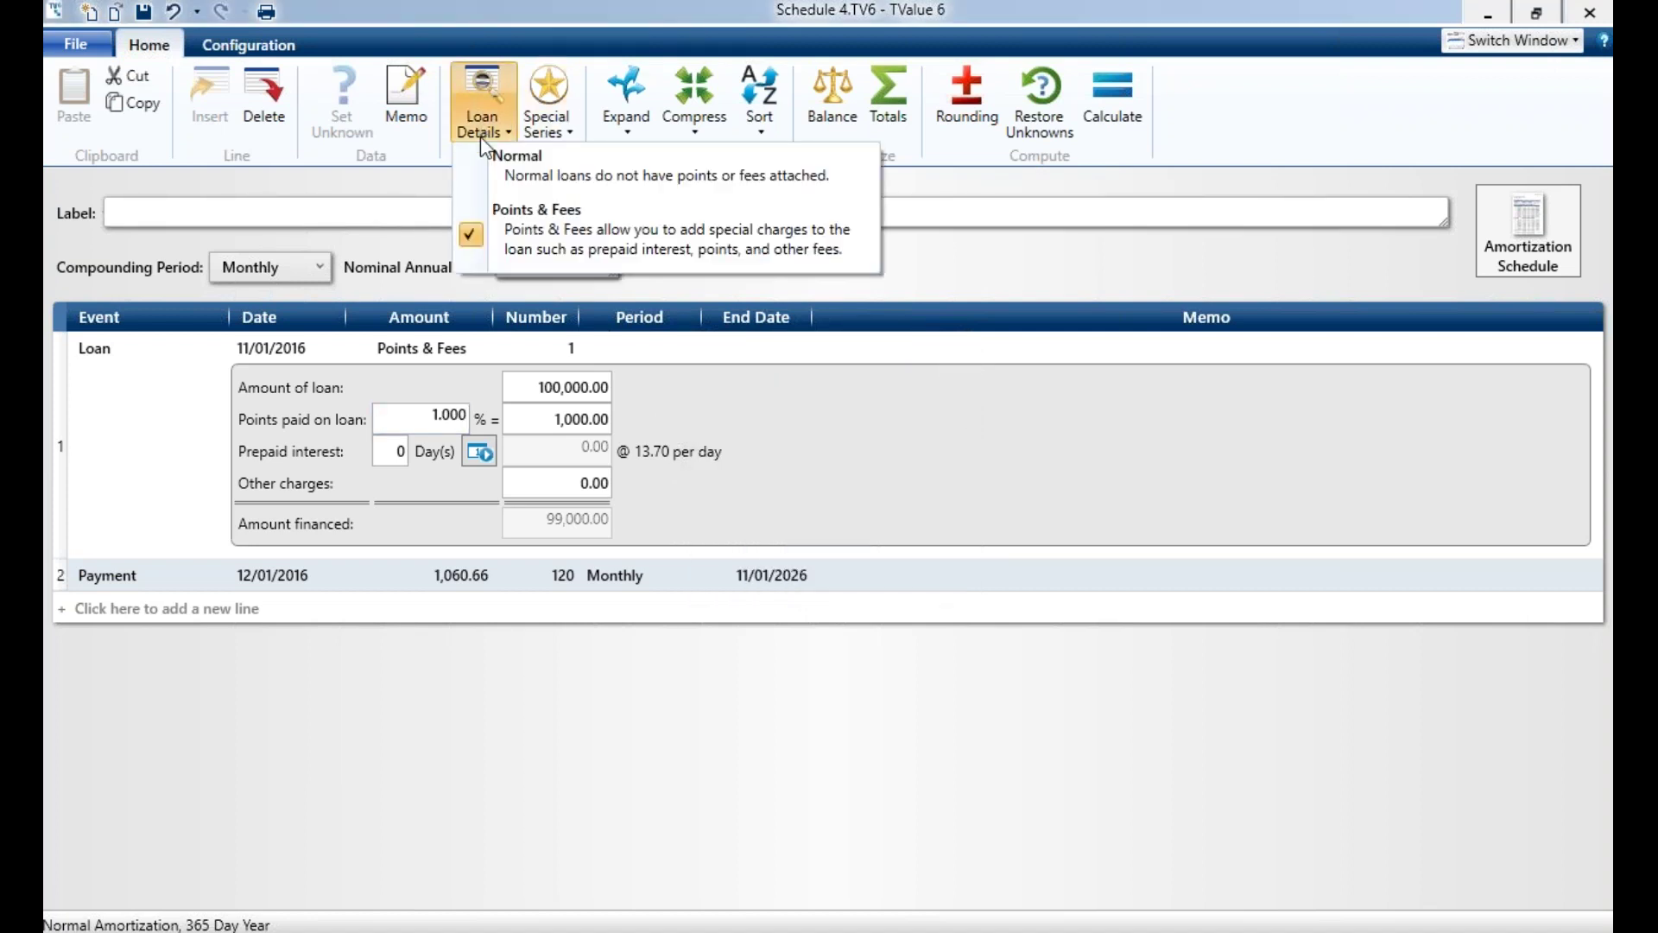
pyautogui.click(501, 163)
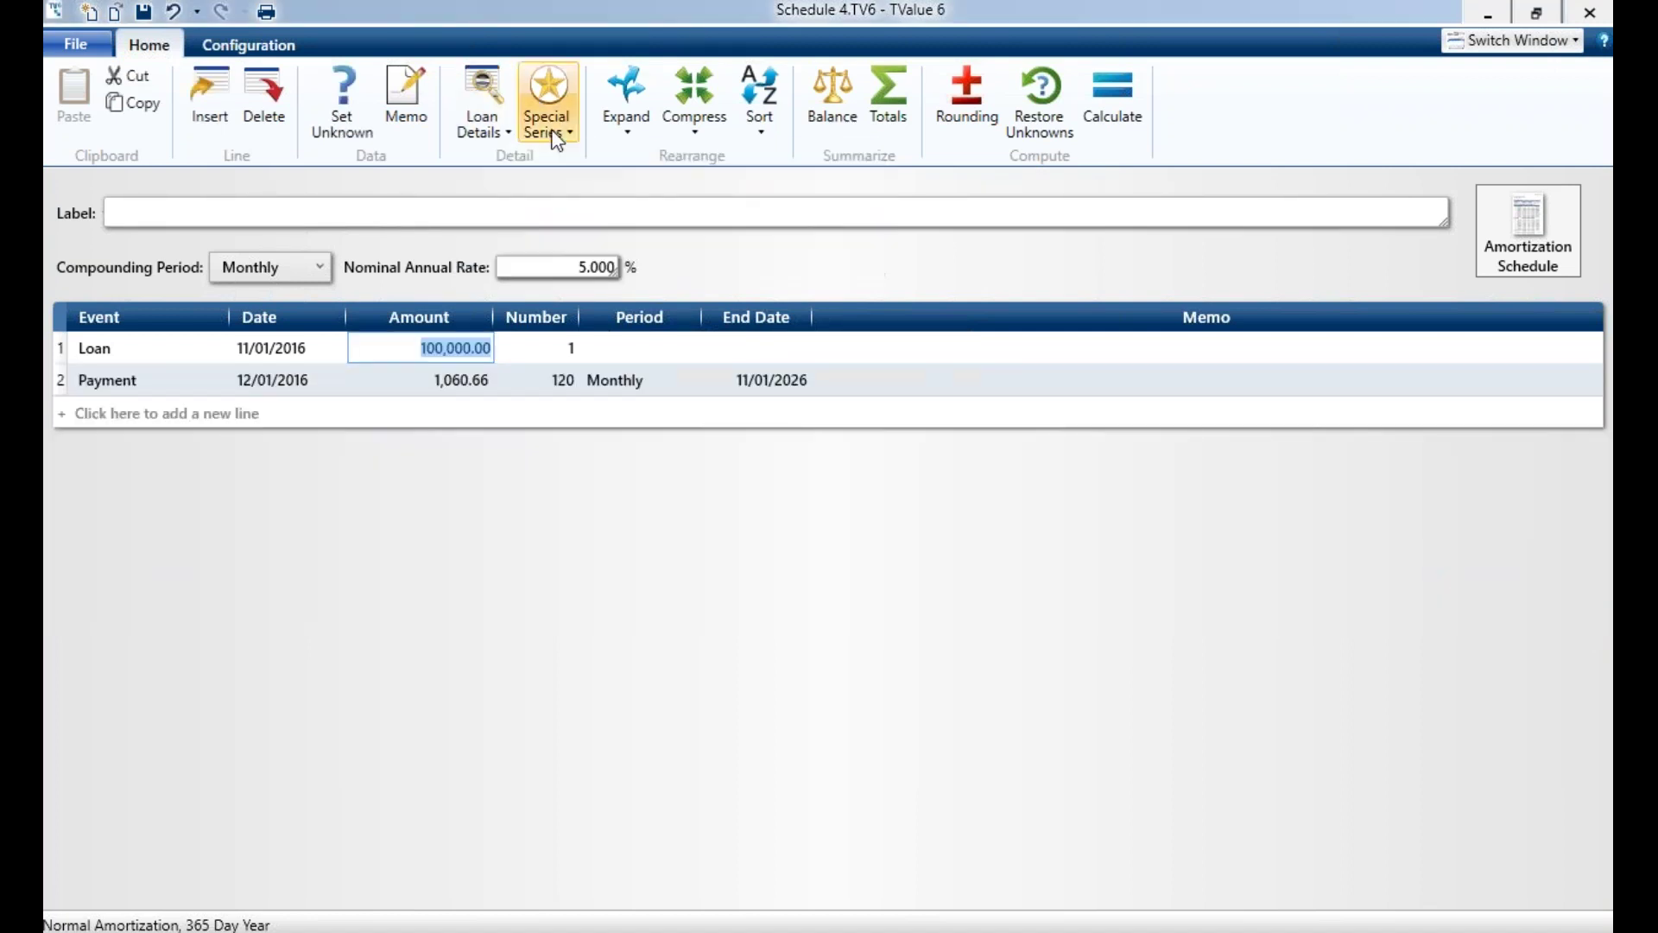
pyautogui.click(463, 383)
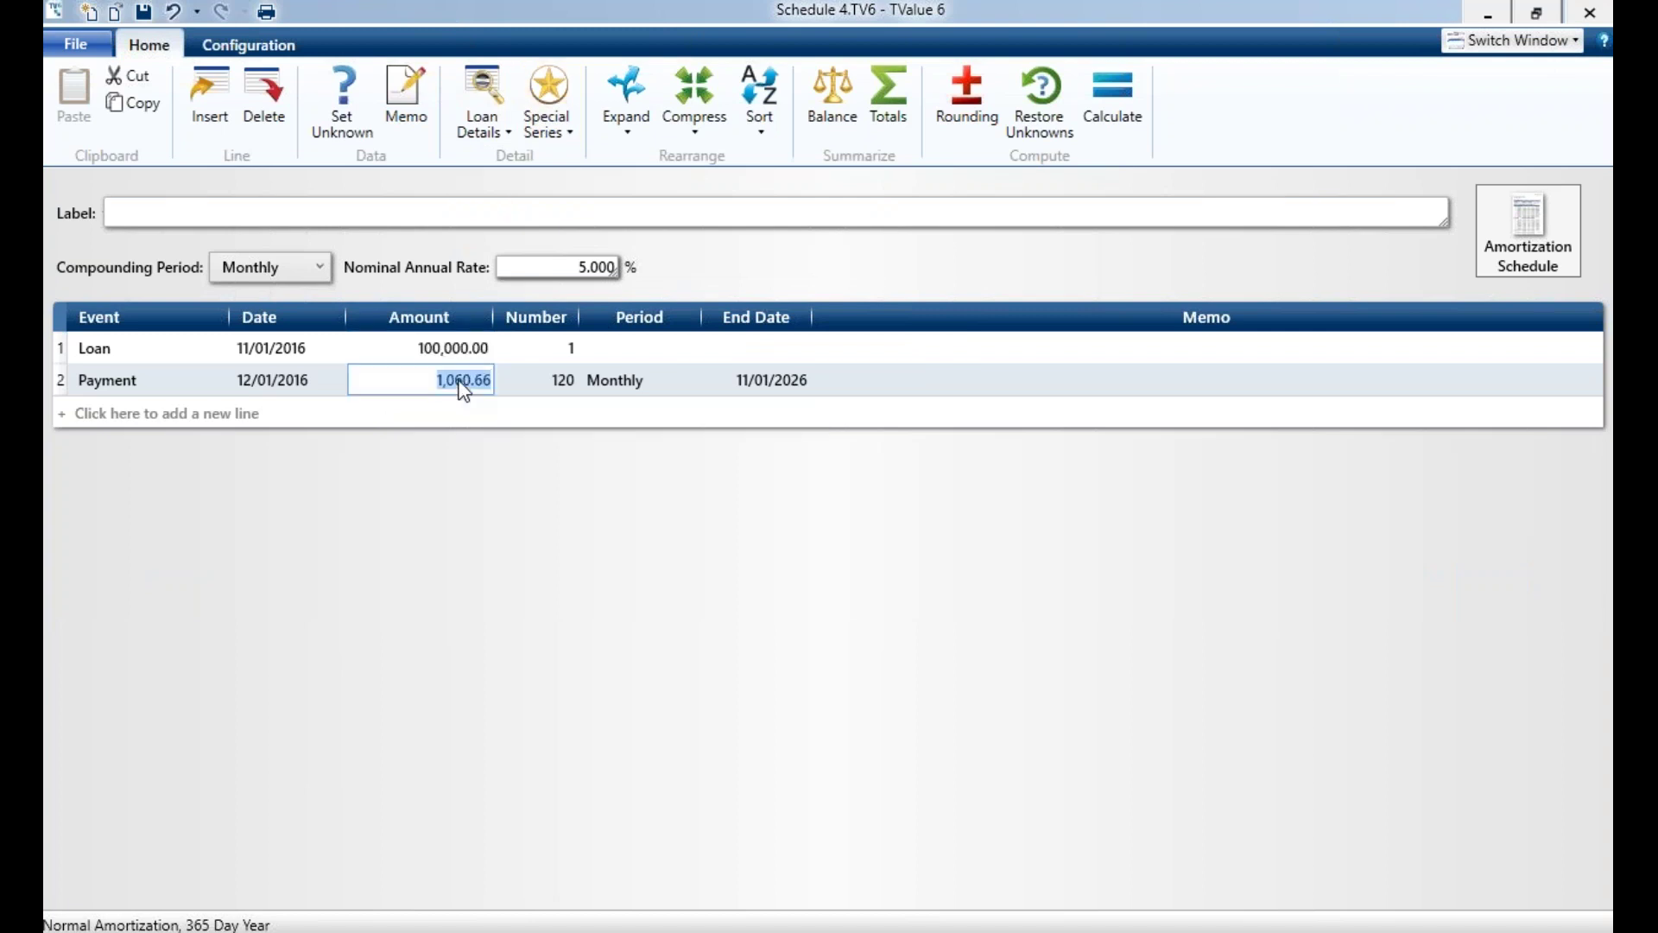
pyautogui.click(551, 96)
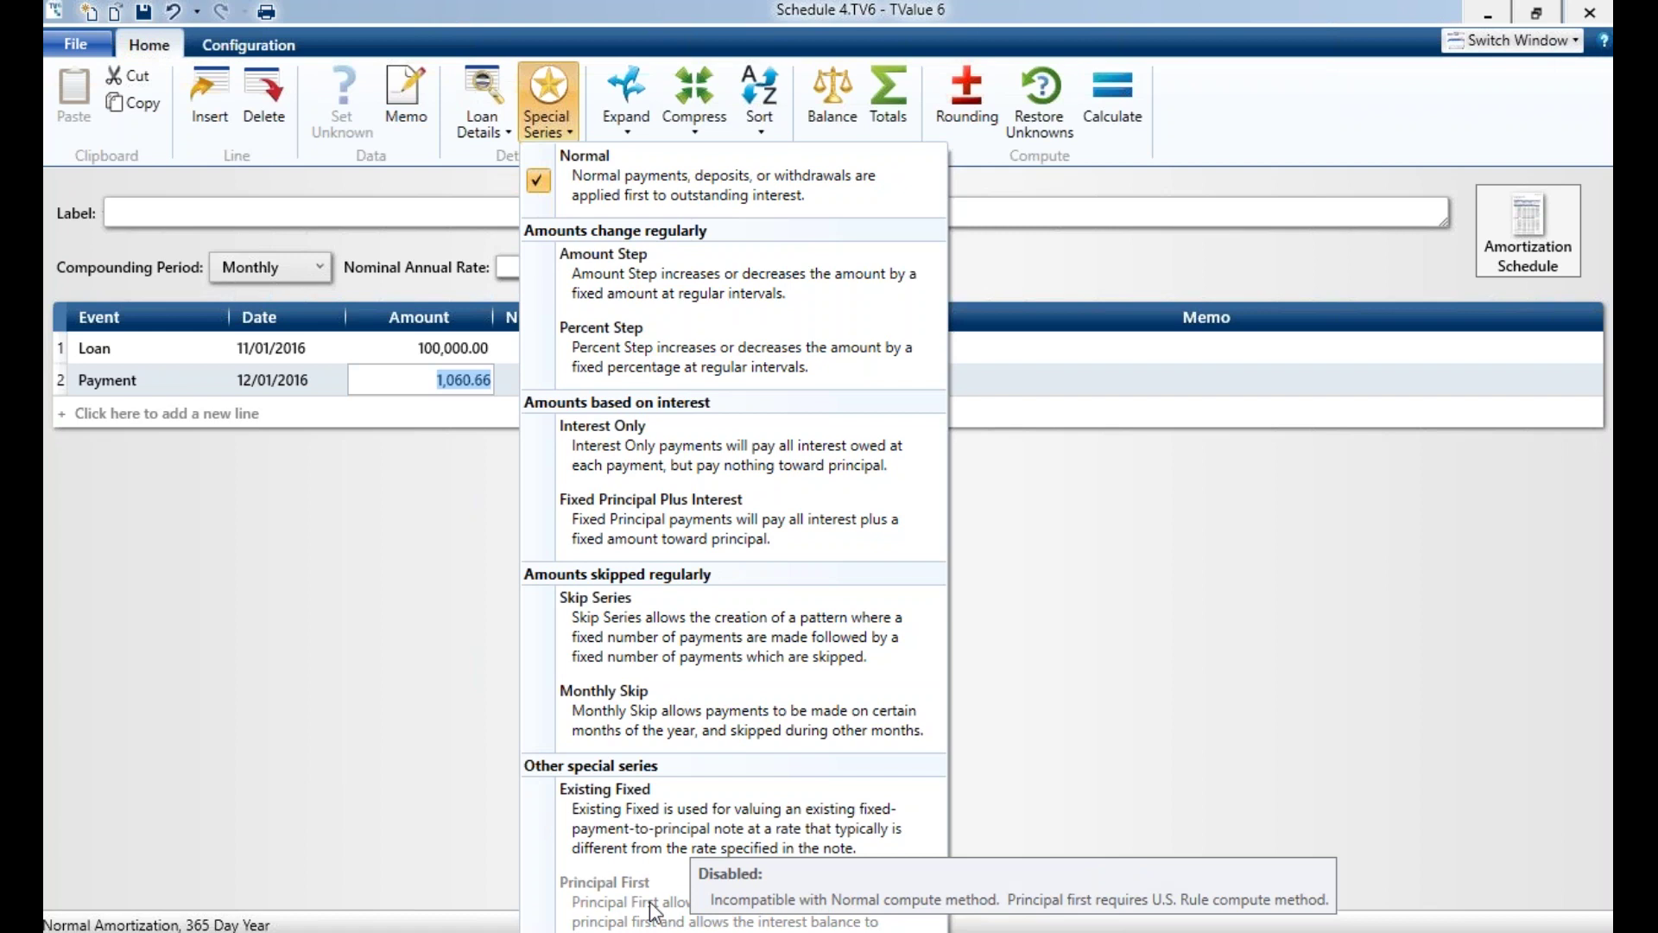
pyautogui.click(314, 628)
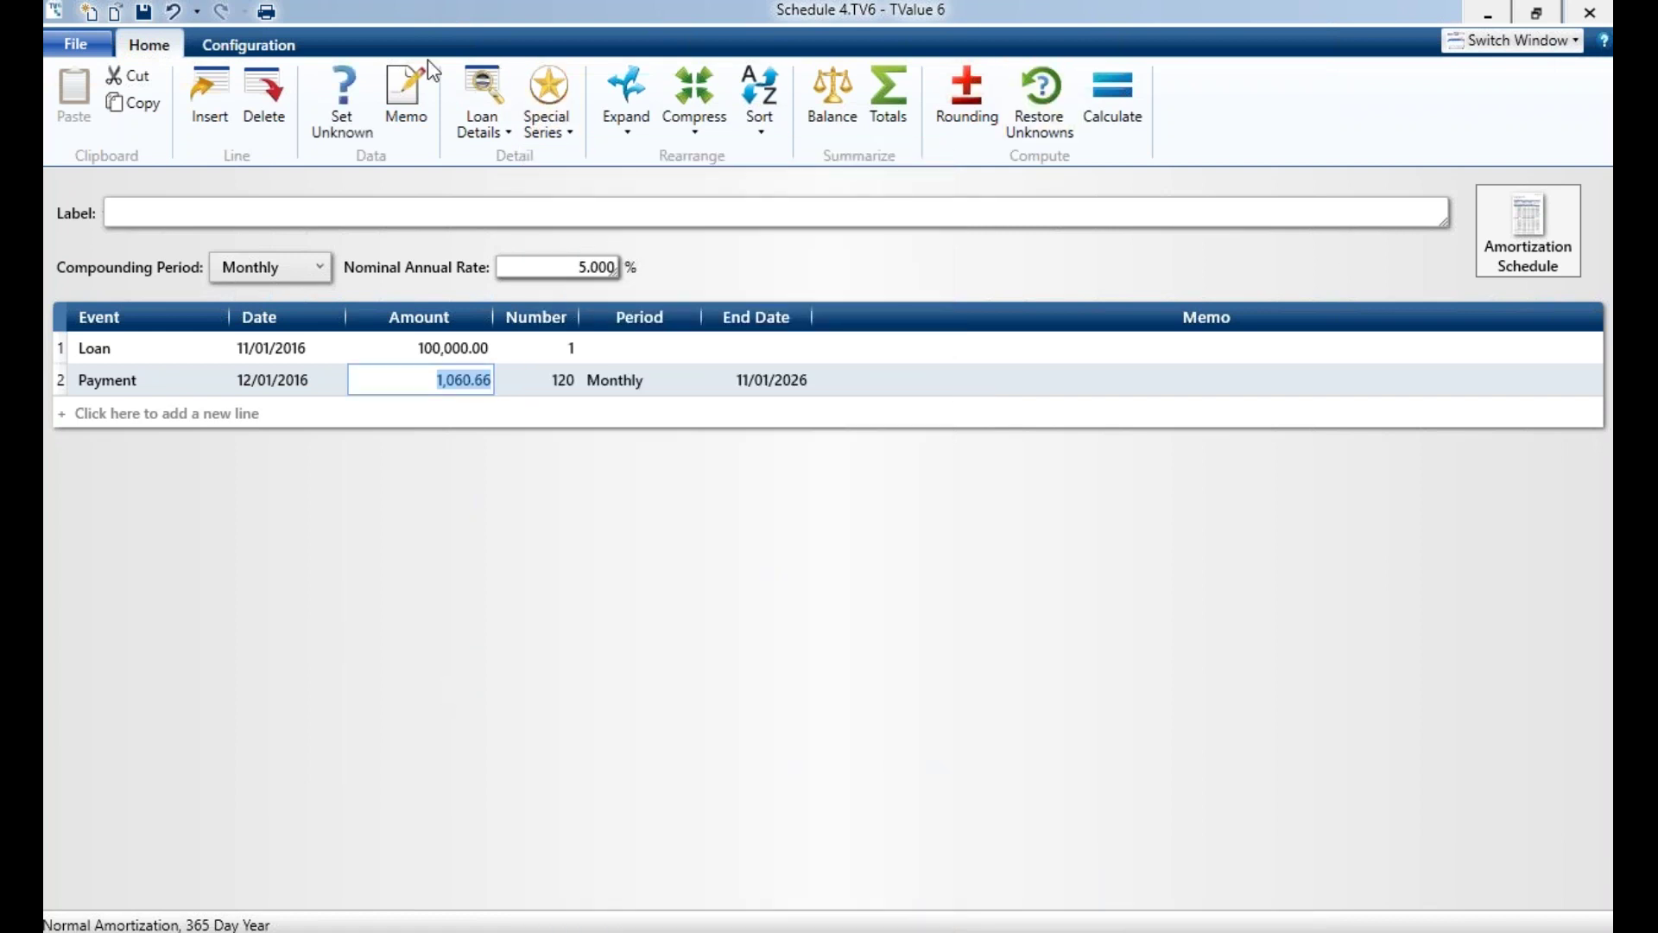
# - Generate the amortization schedule without monthly totals and with the header shown
pyautogui.click(1552, 221)
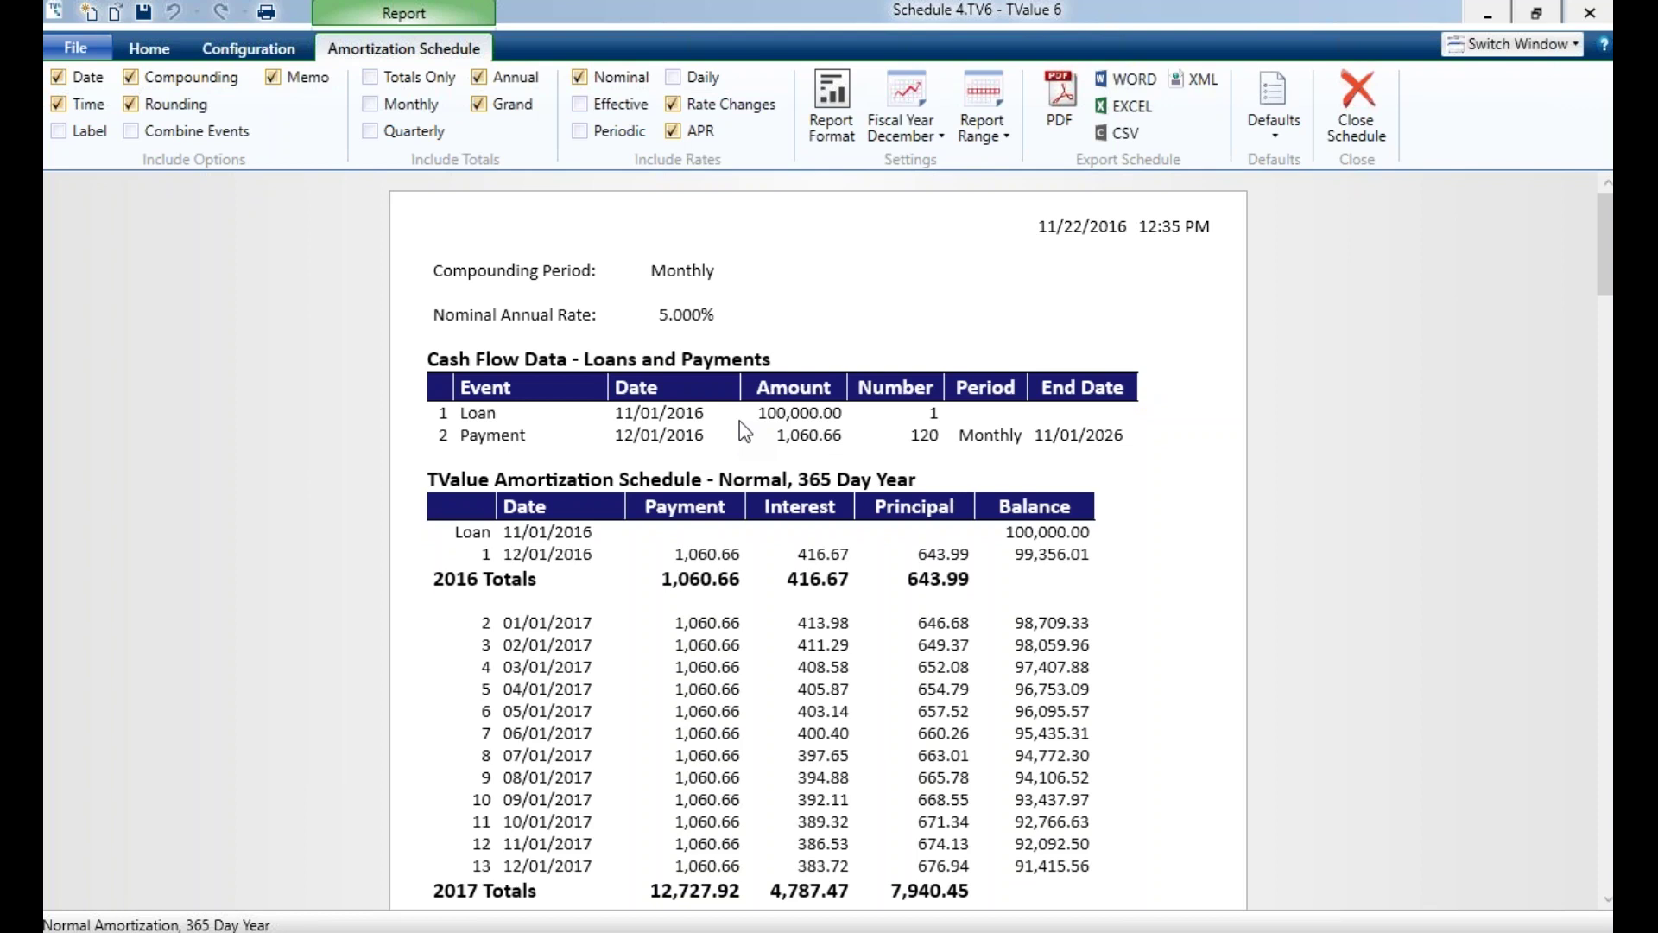
pyautogui.click(371, 104)
pyautogui.click(375, 102)
pyautogui.click(831, 111)
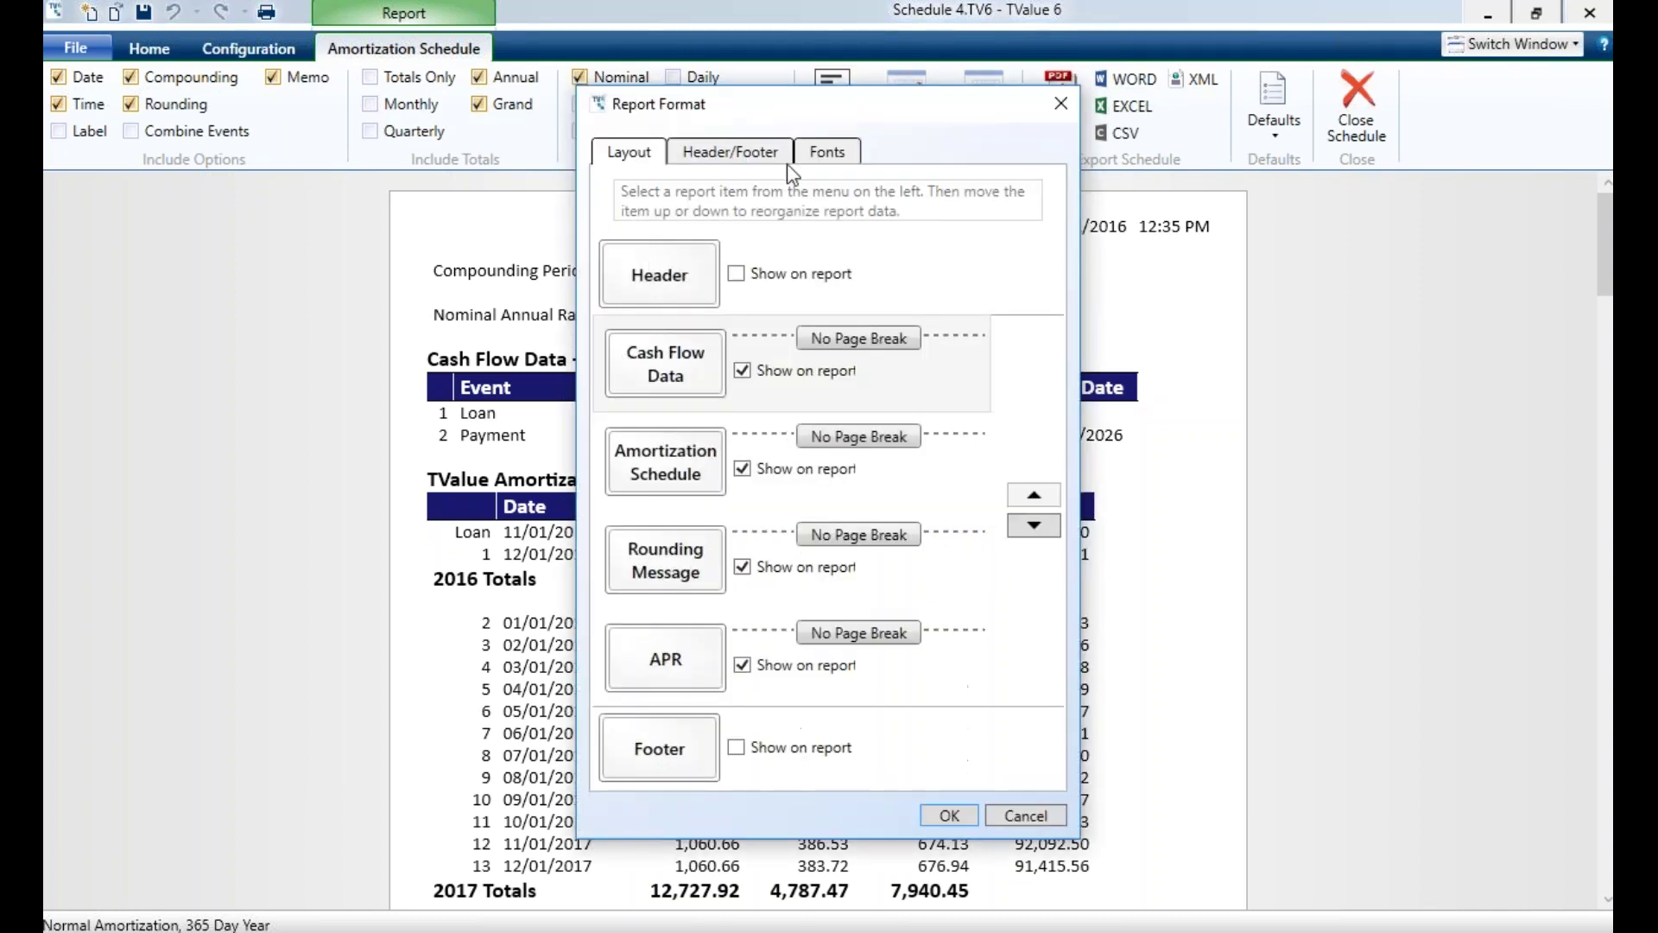
pyautogui.click(736, 274)
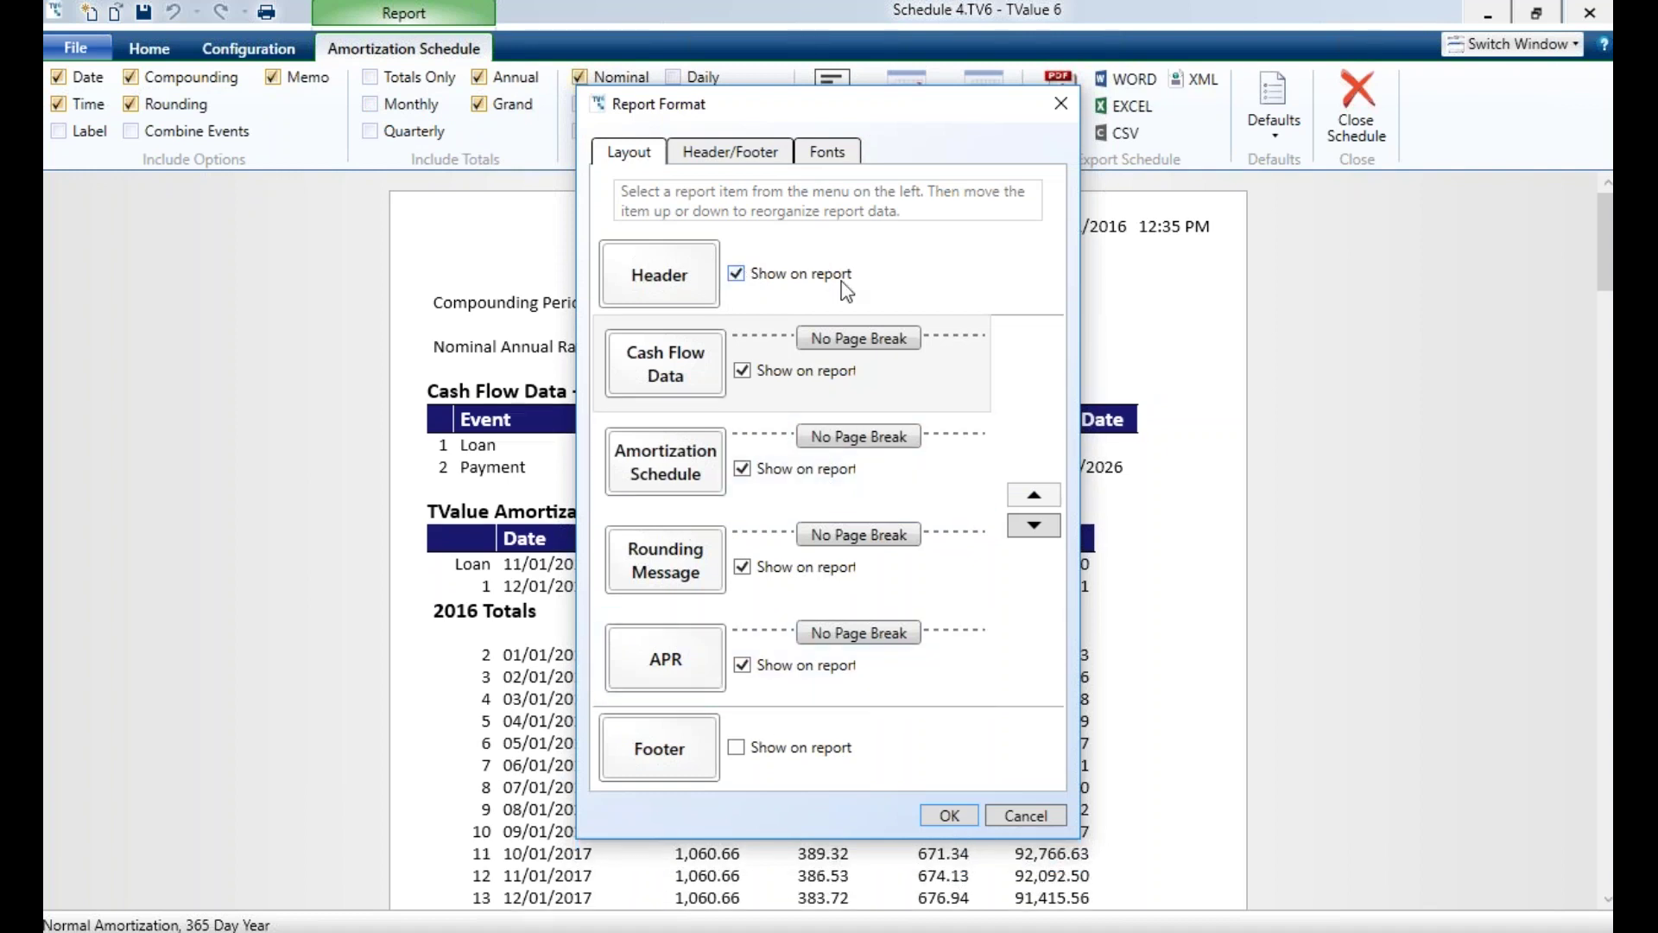
pyautogui.click(949, 815)
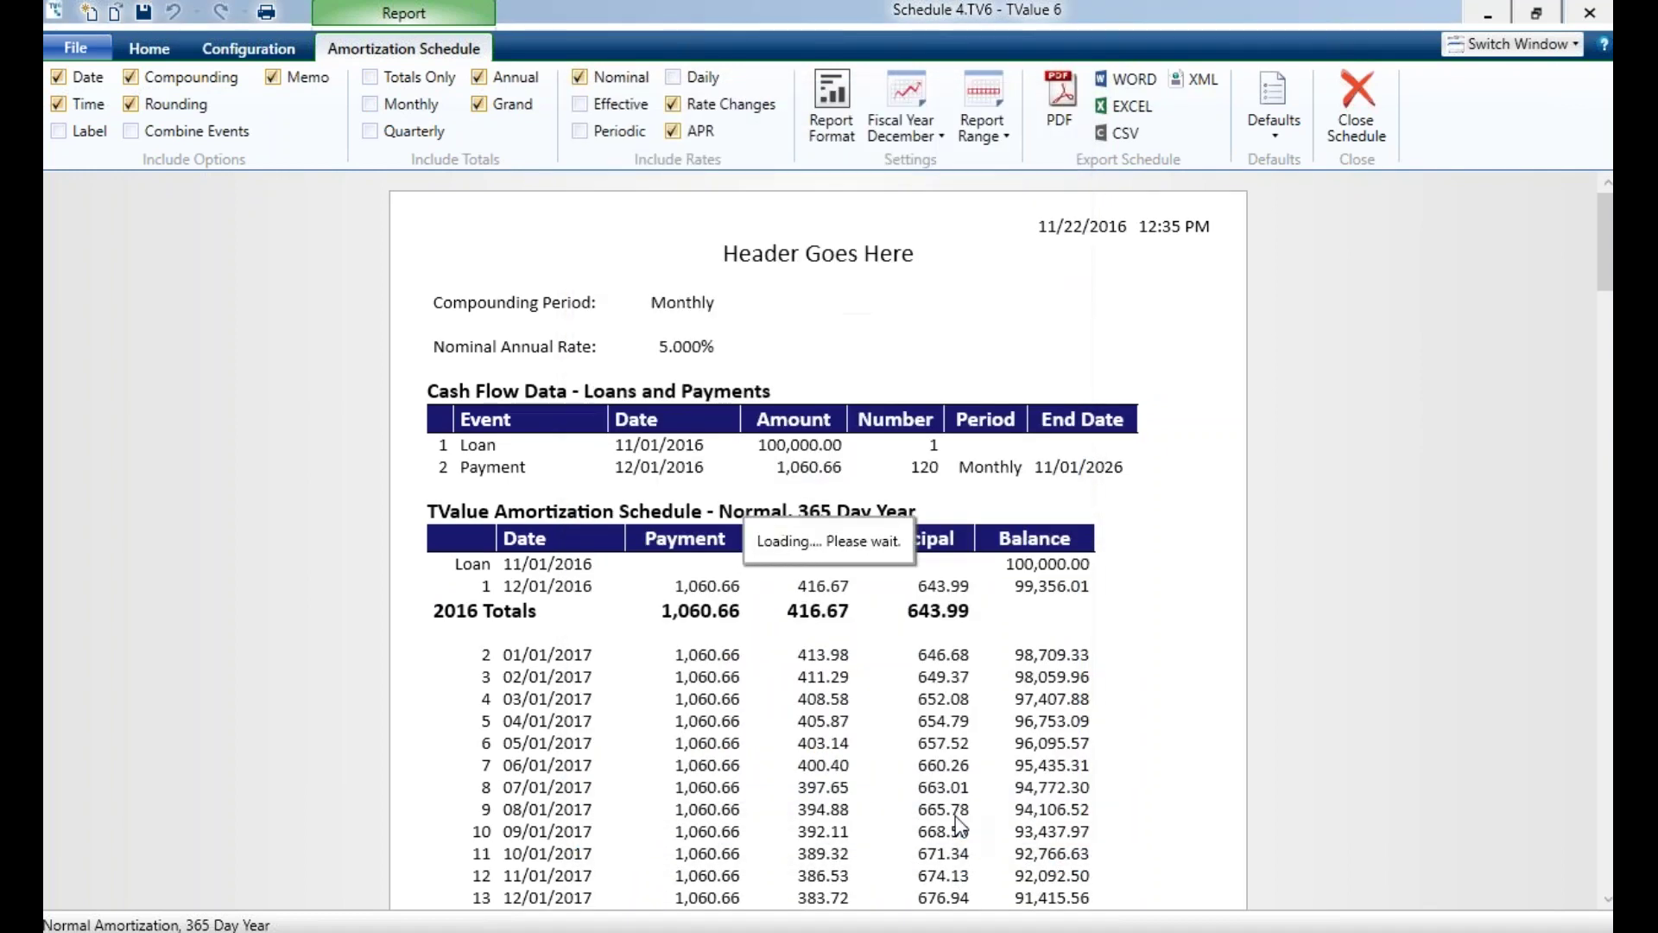
# - Set the fiscal year end to June, then close the amortization report
pyautogui.click(898, 108)
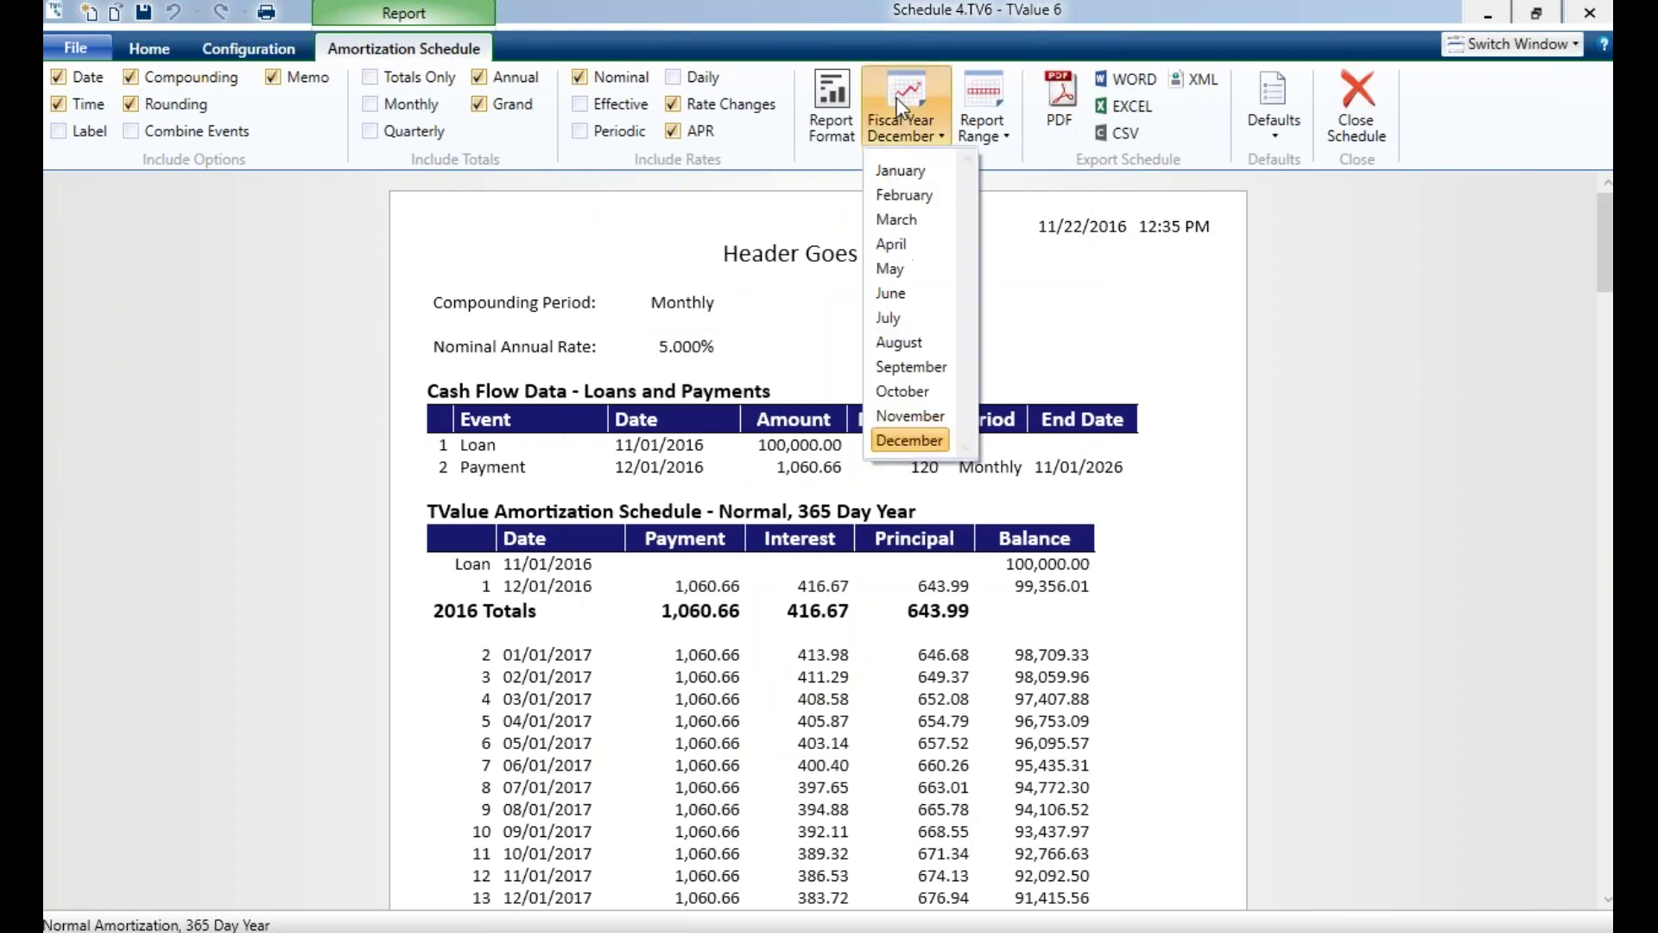
pyautogui.click(903, 294)
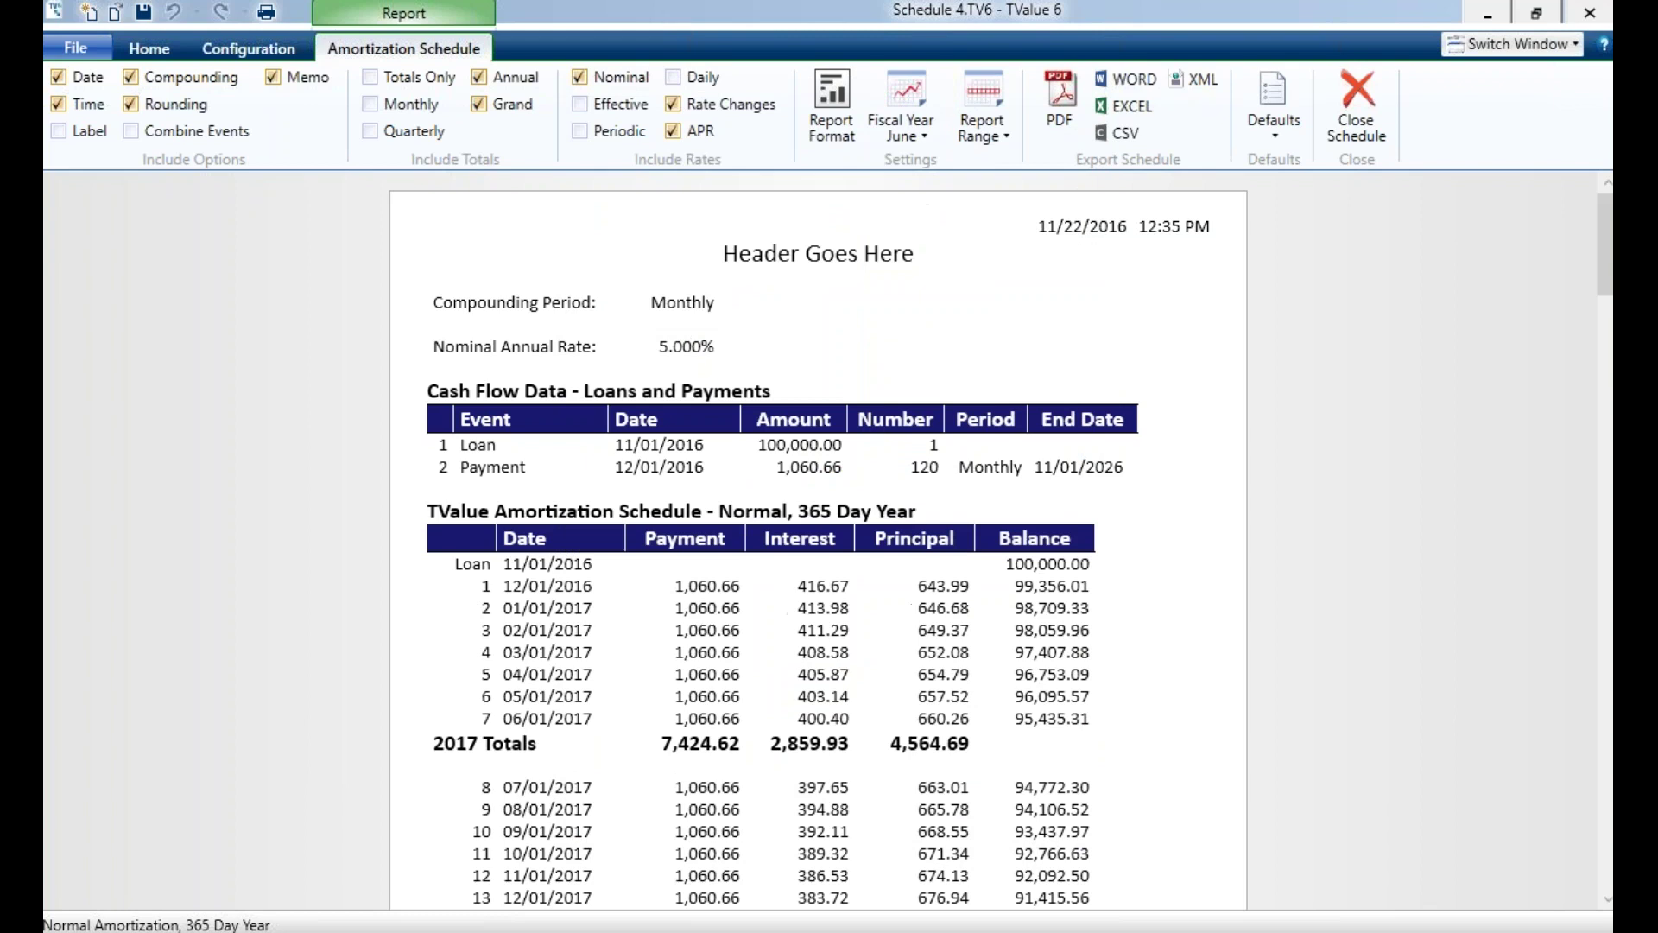
pyautogui.click(971, 111)
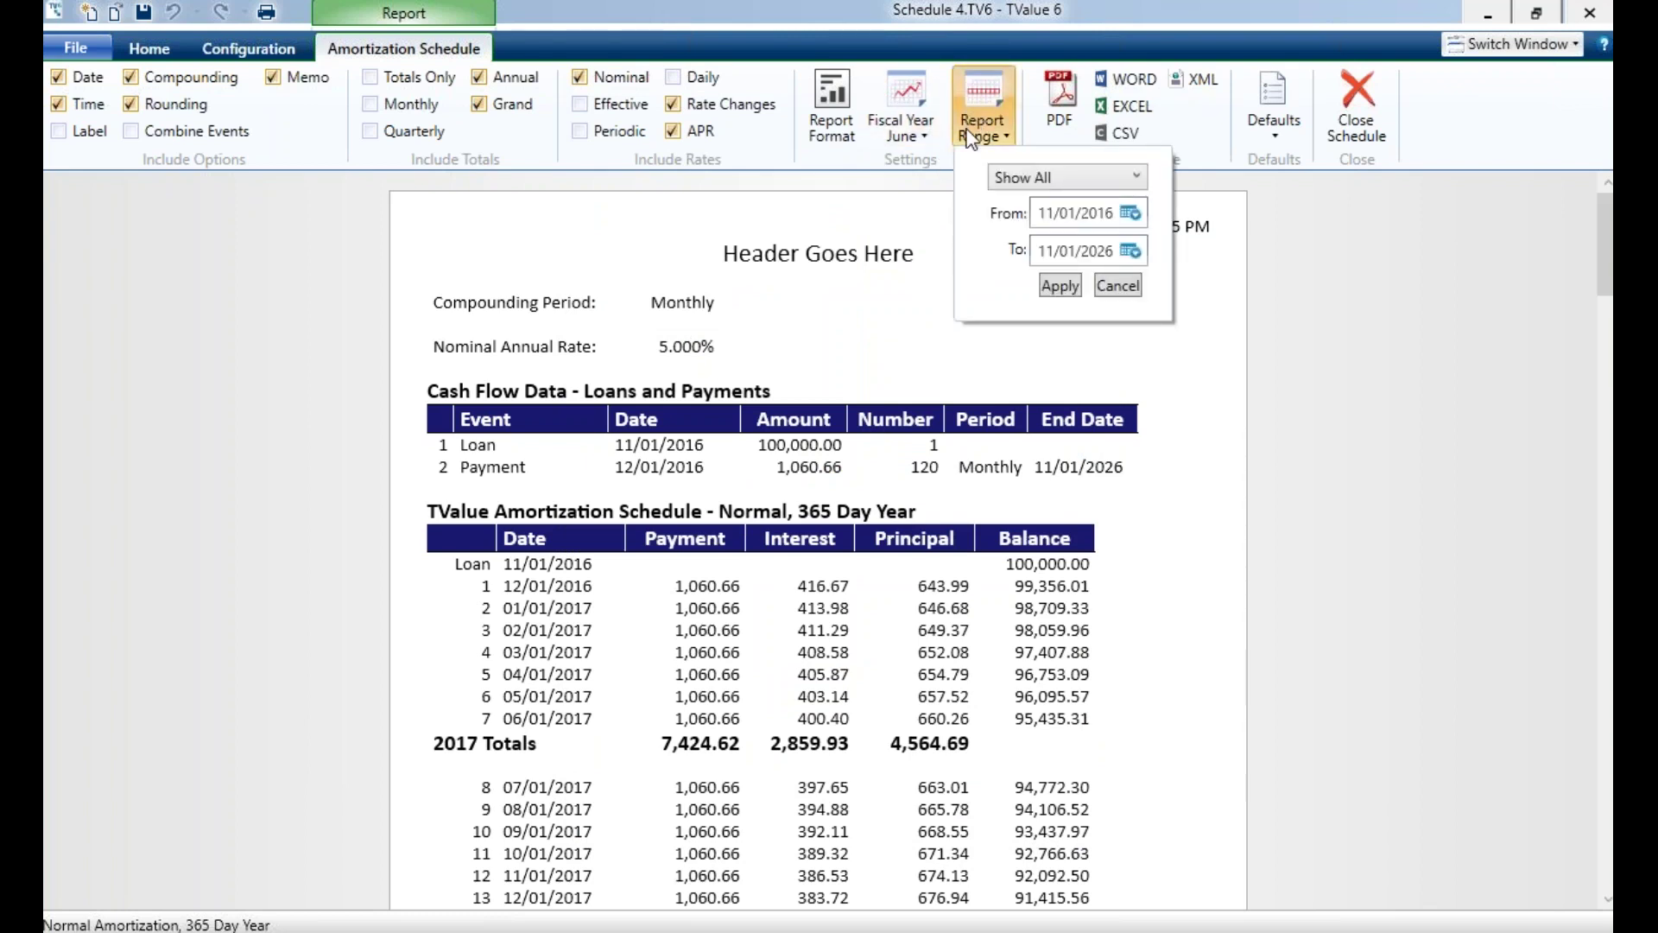
pyautogui.click(1318, 214)
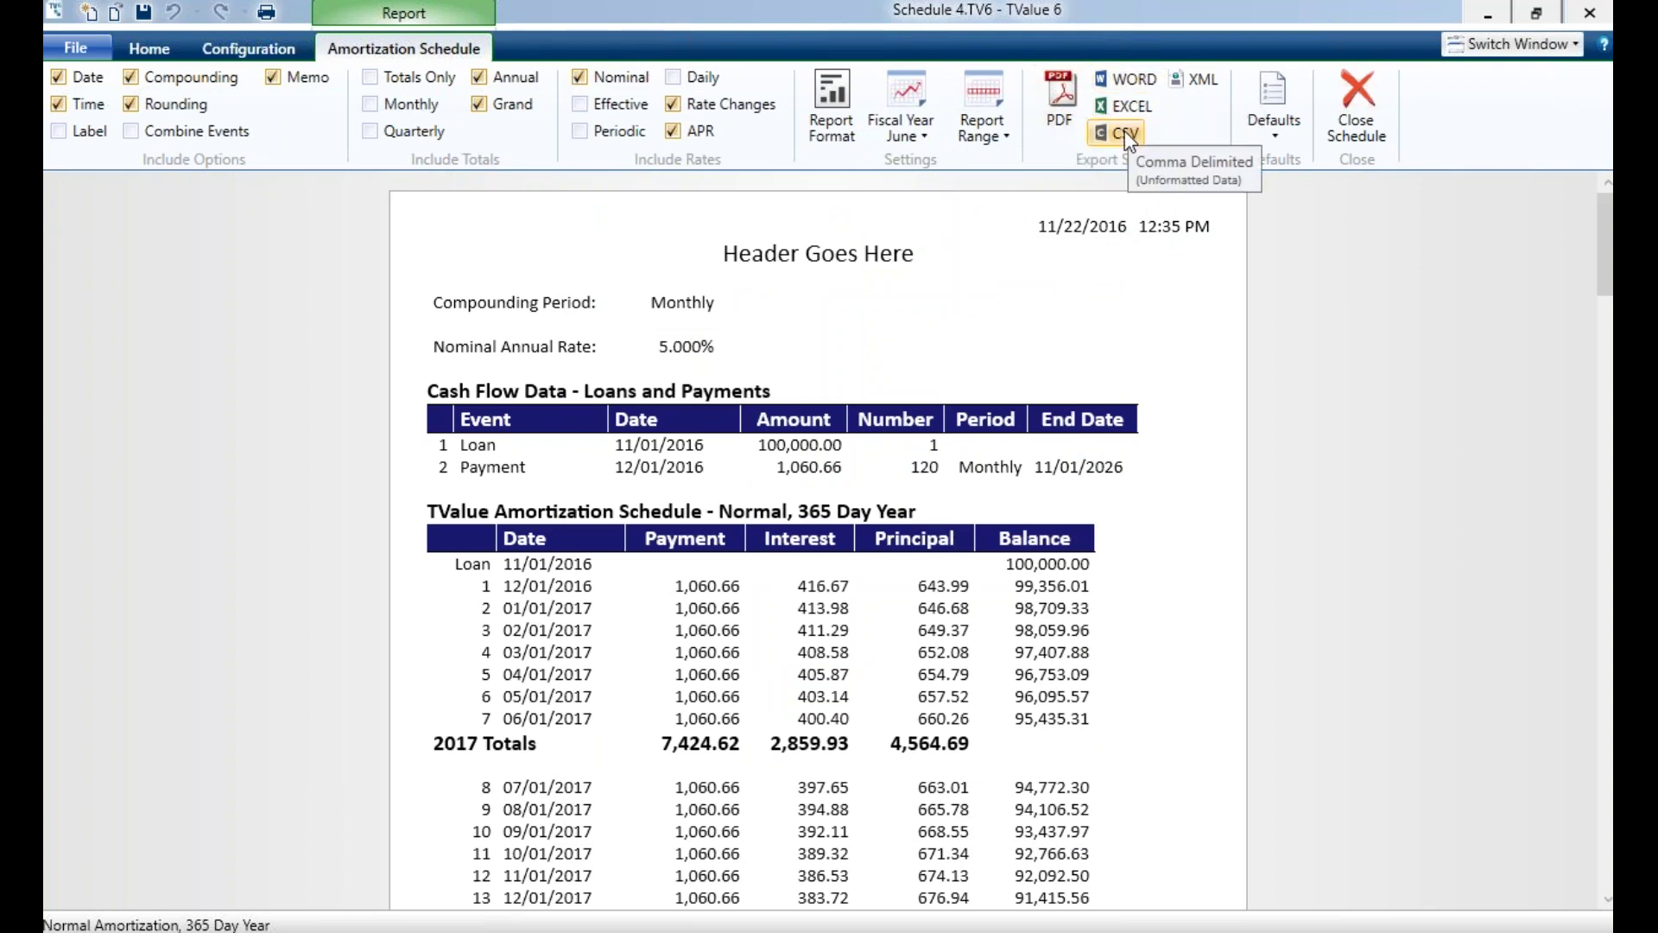
pyautogui.click(1356, 105)
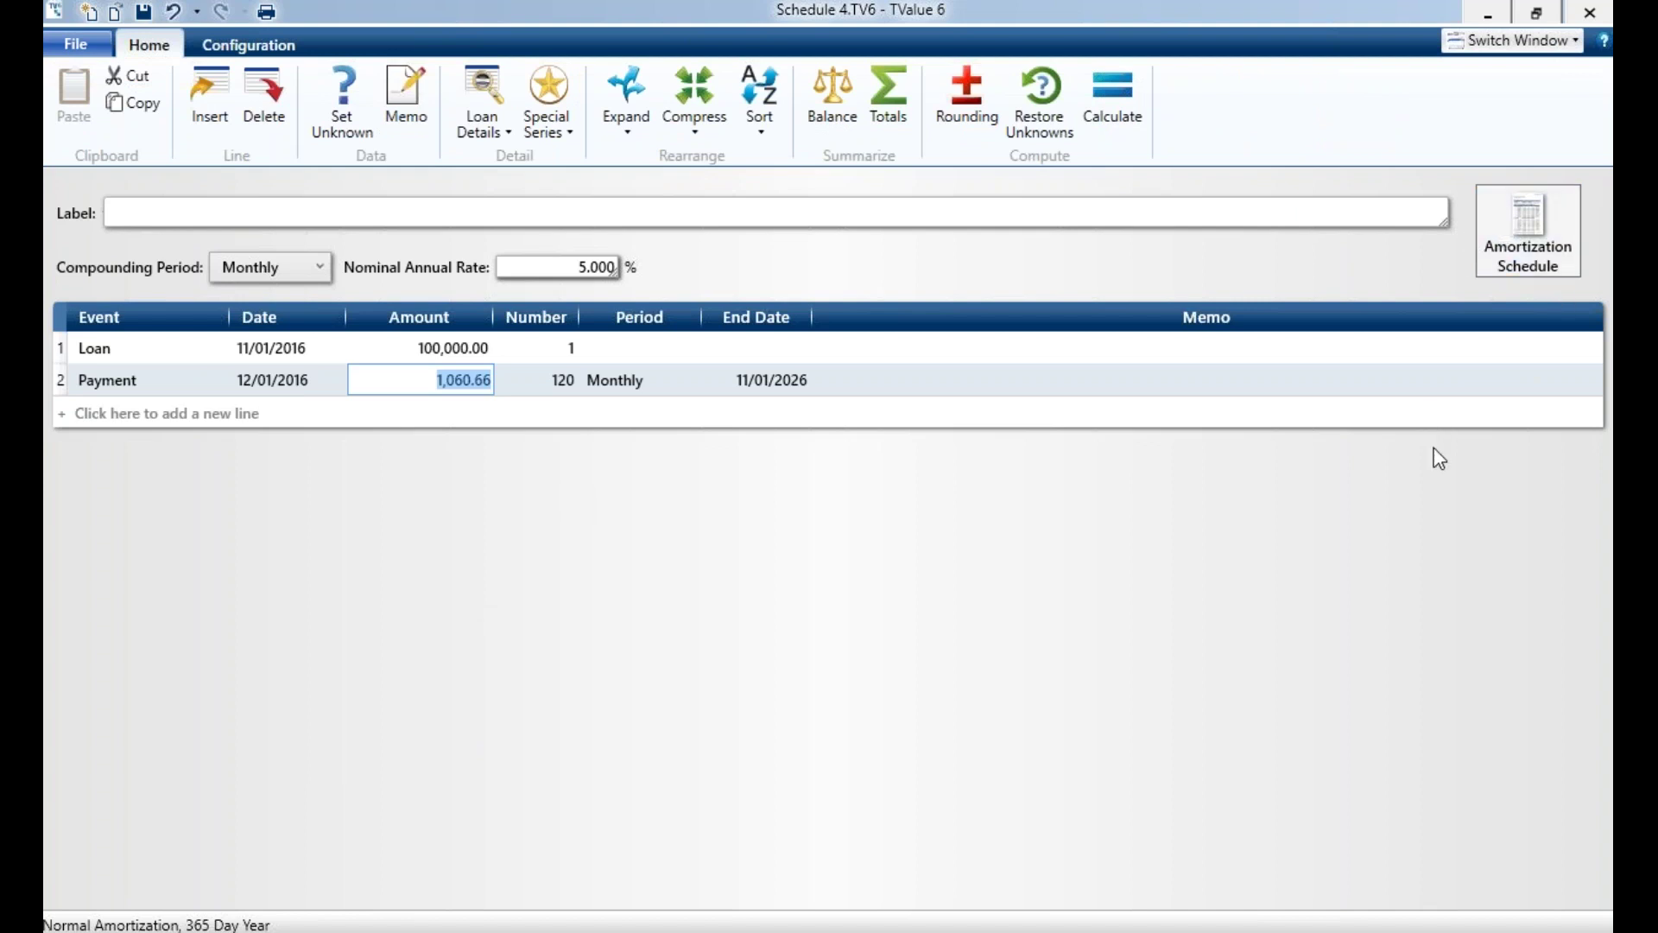
pyautogui.click(1084, 467)
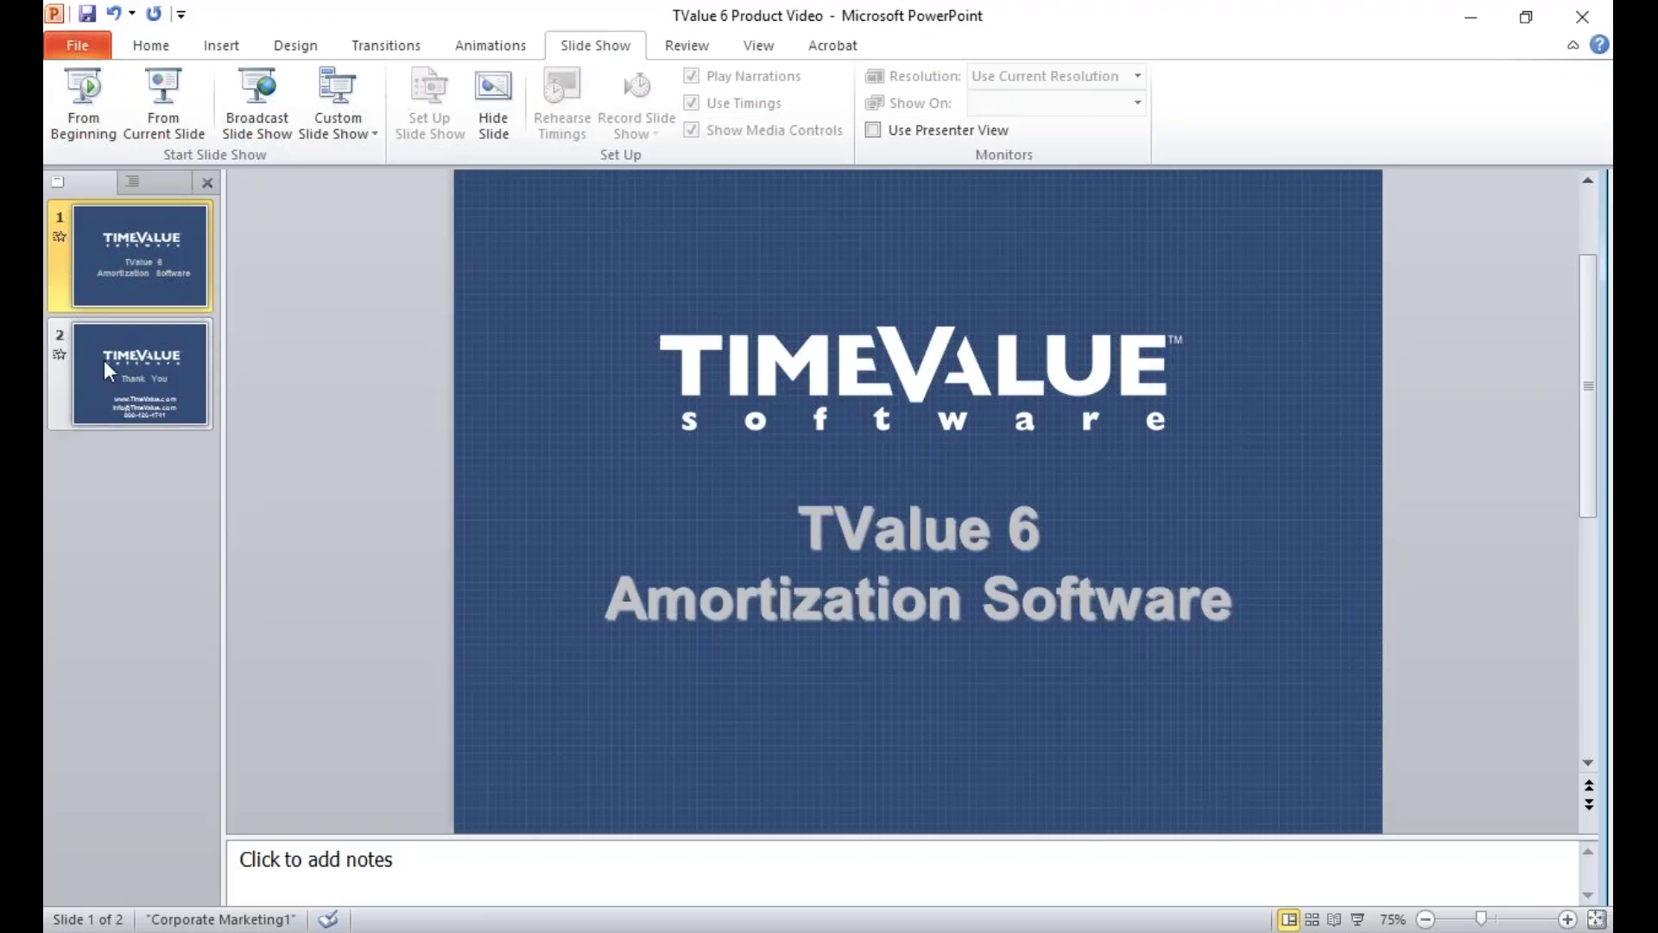
# - Display slide 2, the closing Thank You slide
pyautogui.click(104, 360)
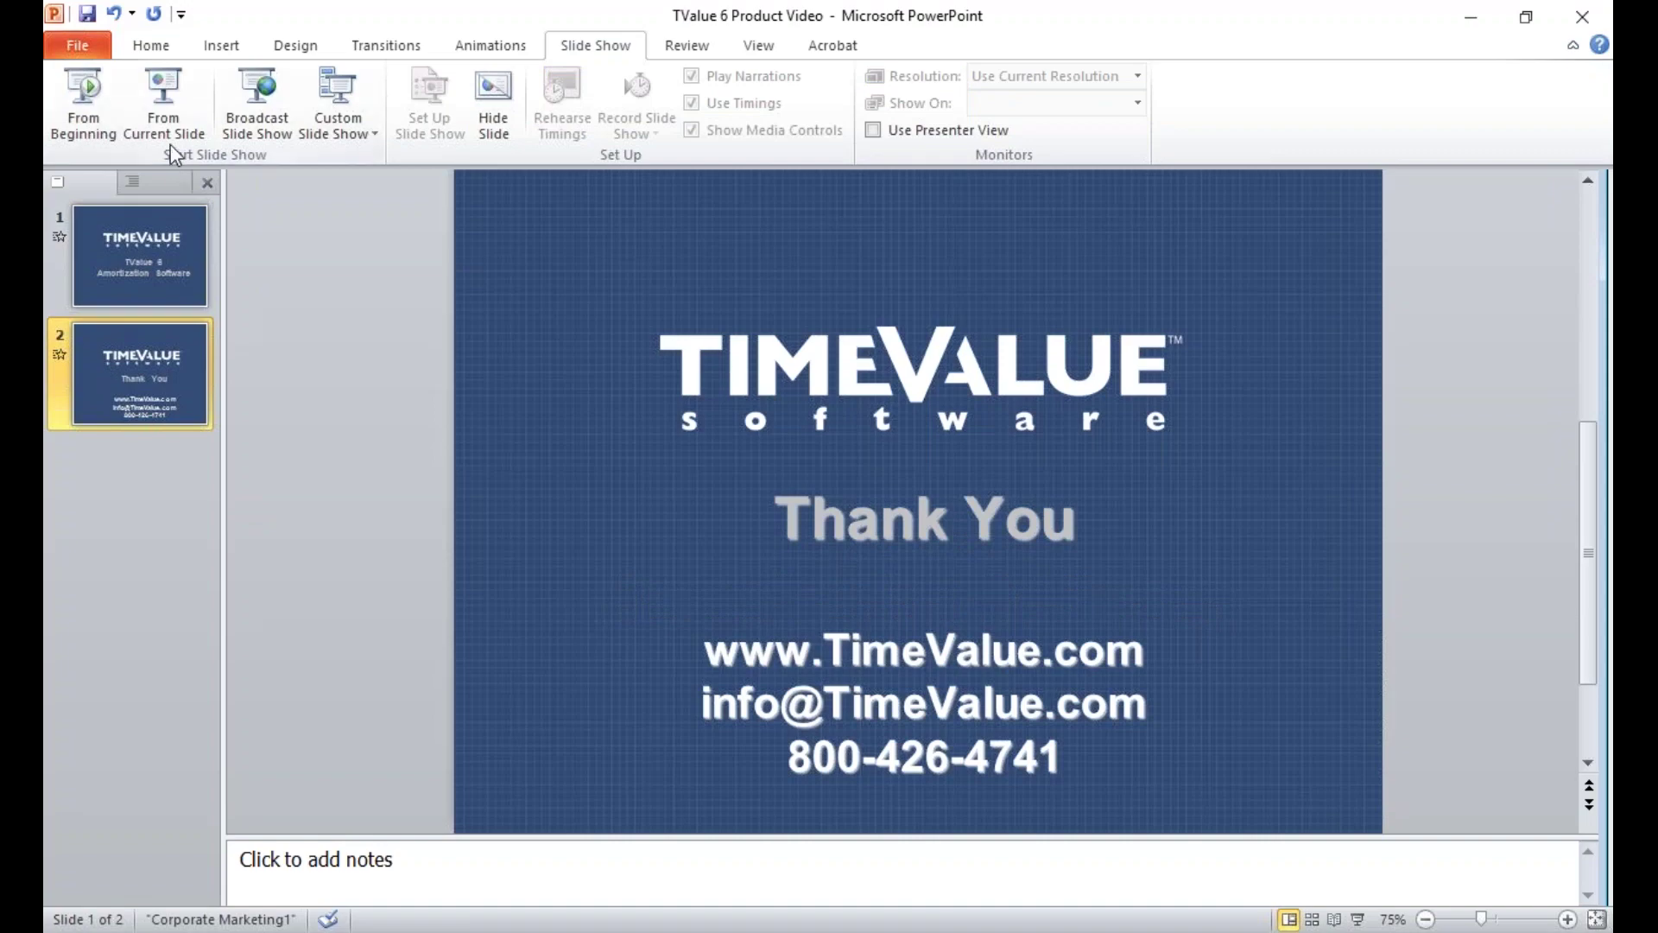